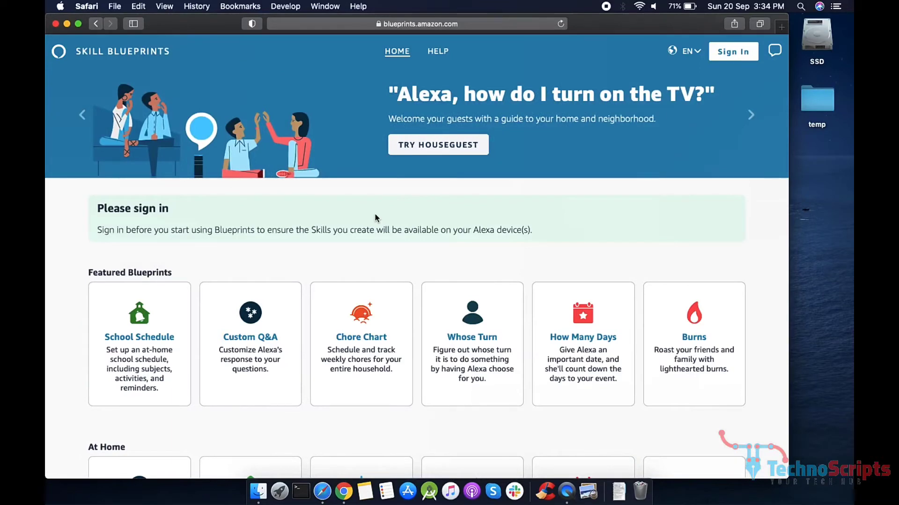
- Sign in to Skill Blueprints with the Amazon account
scroll(375, 216, down, 3)
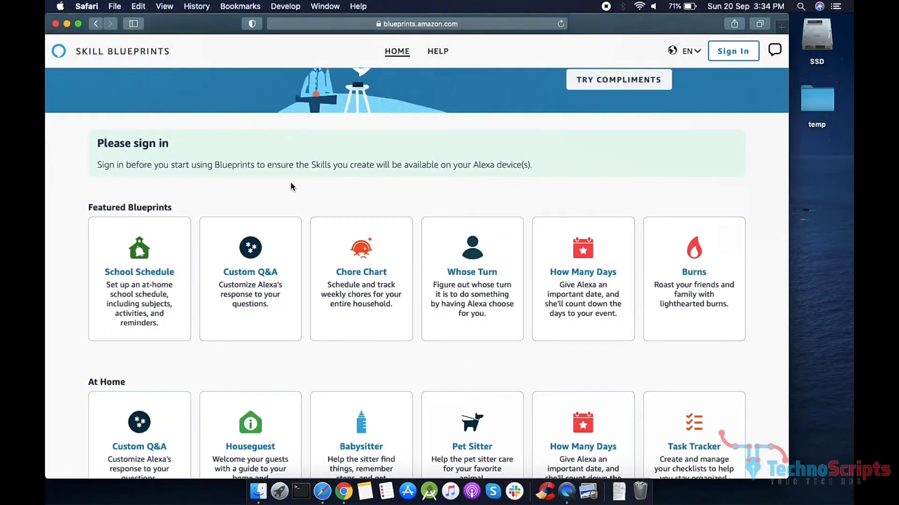
scroll(268, 184, up, 3)
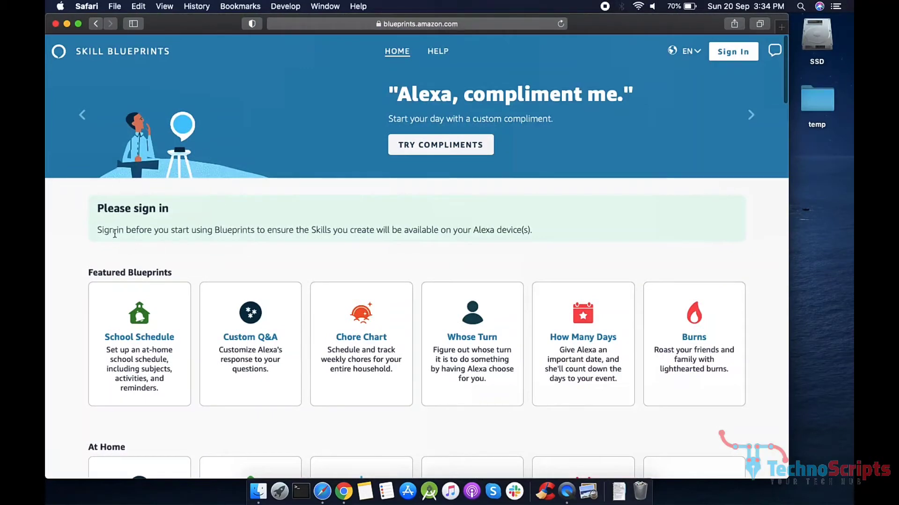
click(736, 52)
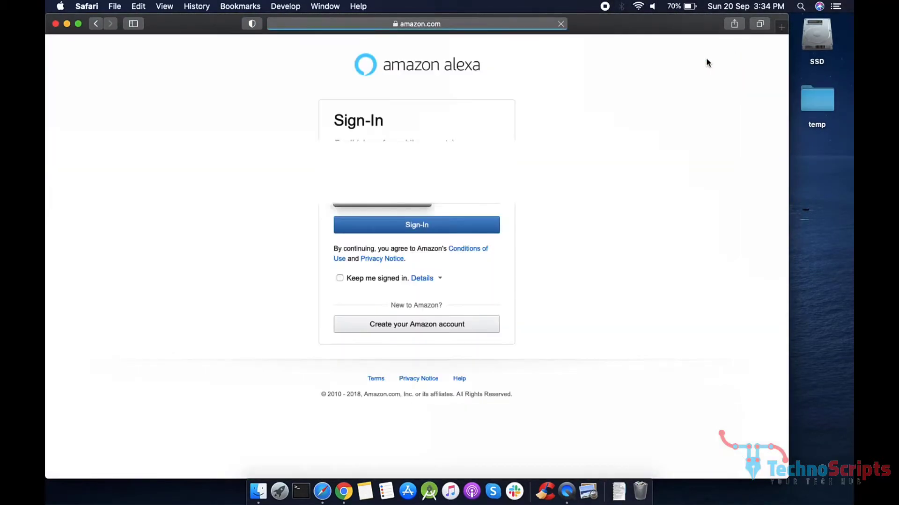
click(380, 227)
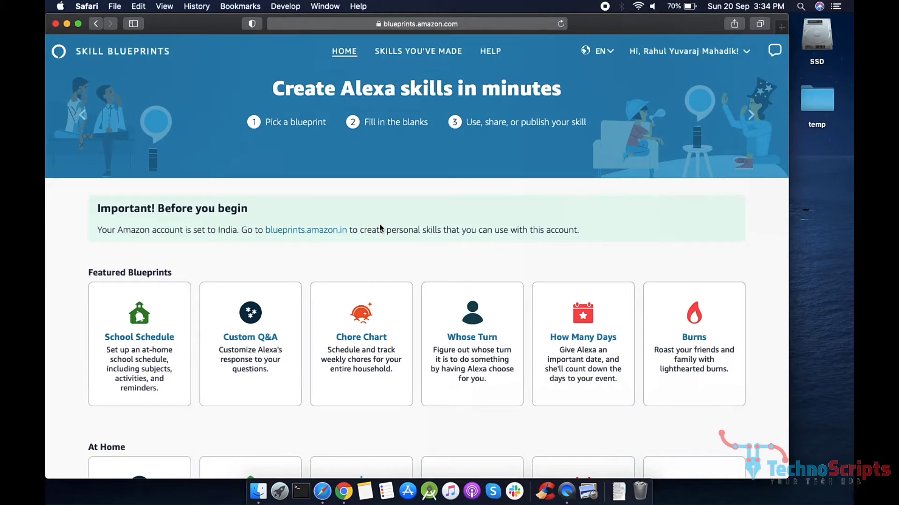
- Open the India site blueprints.amazon.in from the account notice in a new tab and switch to it
click(315, 215)
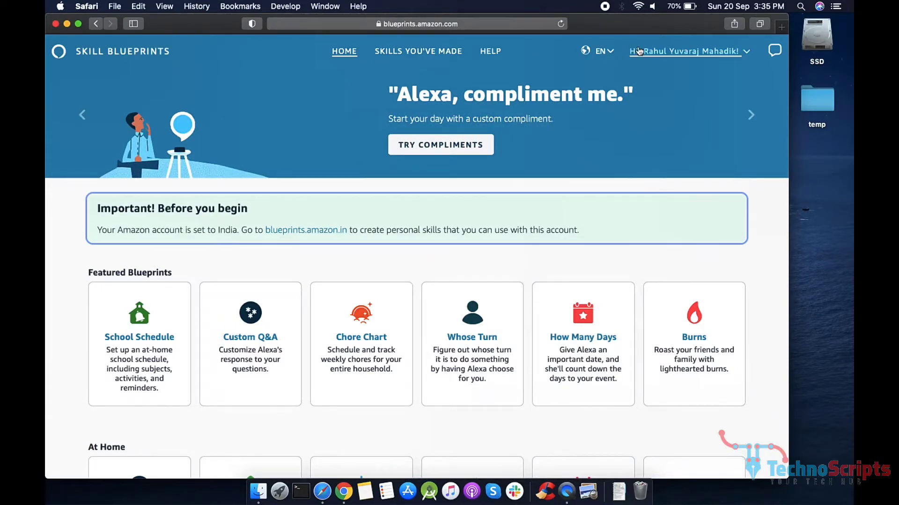
drag(266, 230, 313, 234)
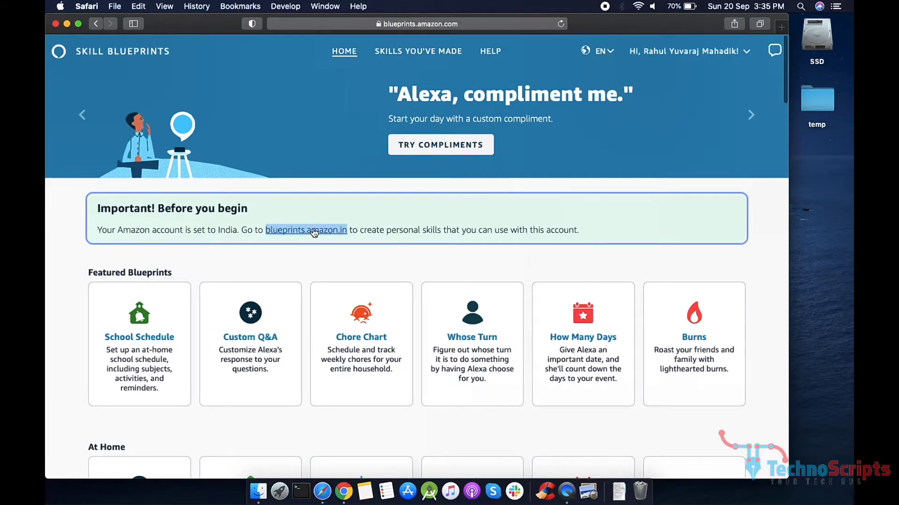
right_click(314, 233)
click(343, 232)
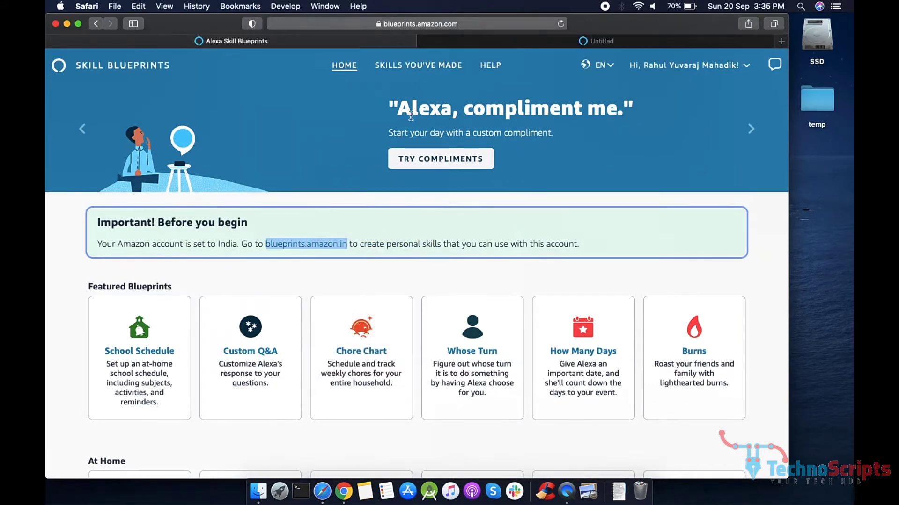
click(502, 44)
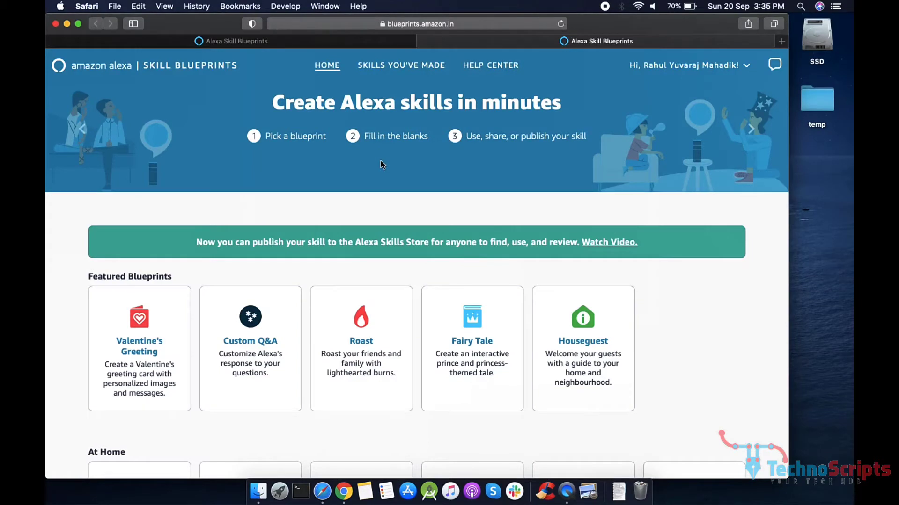
- Examine the account options and all the blueprint categories offered on the India site
click(693, 82)
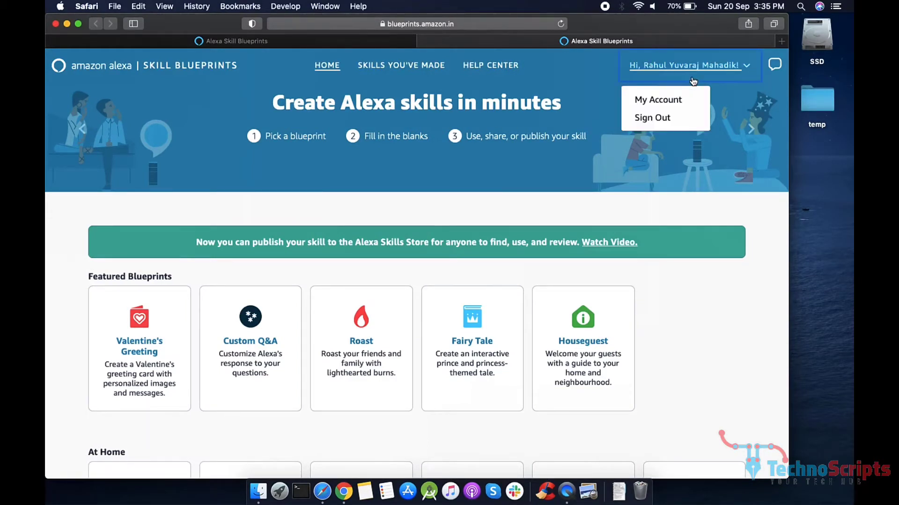
scroll(445, 169, down, 5)
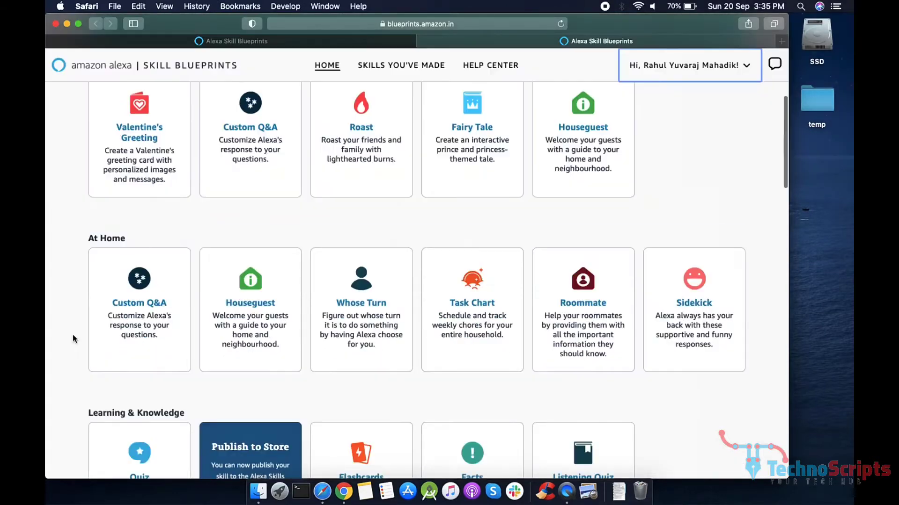
scroll(72, 335, down, 5)
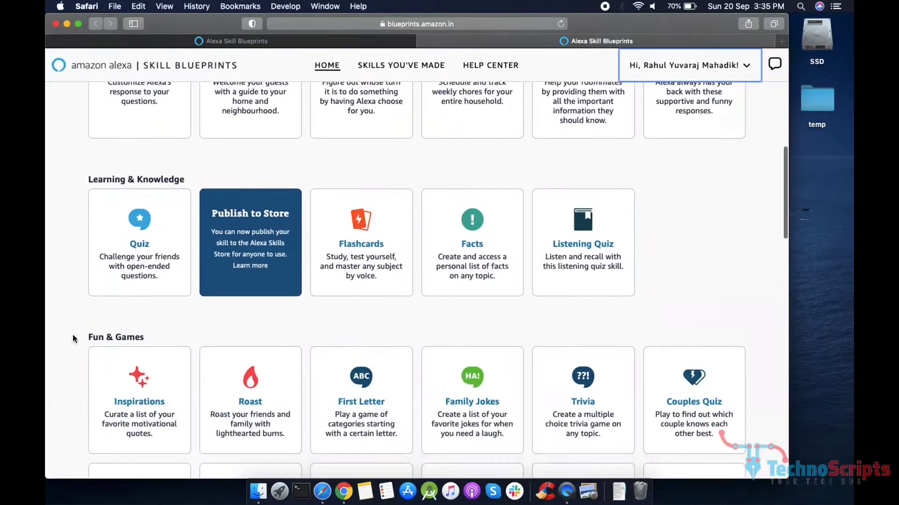
scroll(73, 337, down, 5)
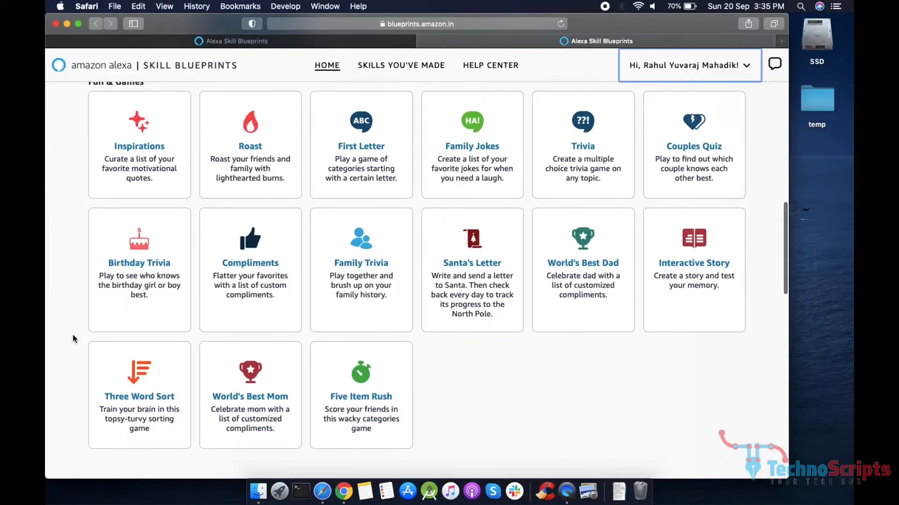
scroll(73, 338, down, 5)
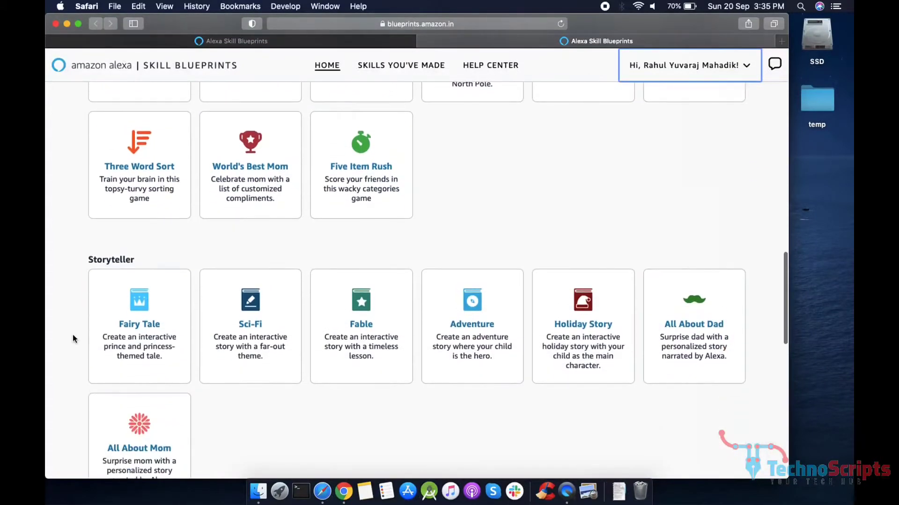
scroll(72, 335, down, 10)
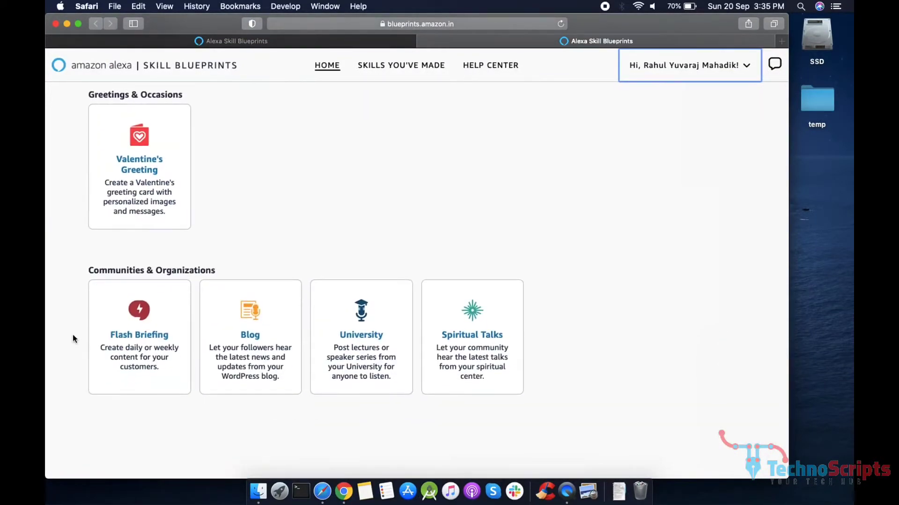
scroll(72, 335, down, 3)
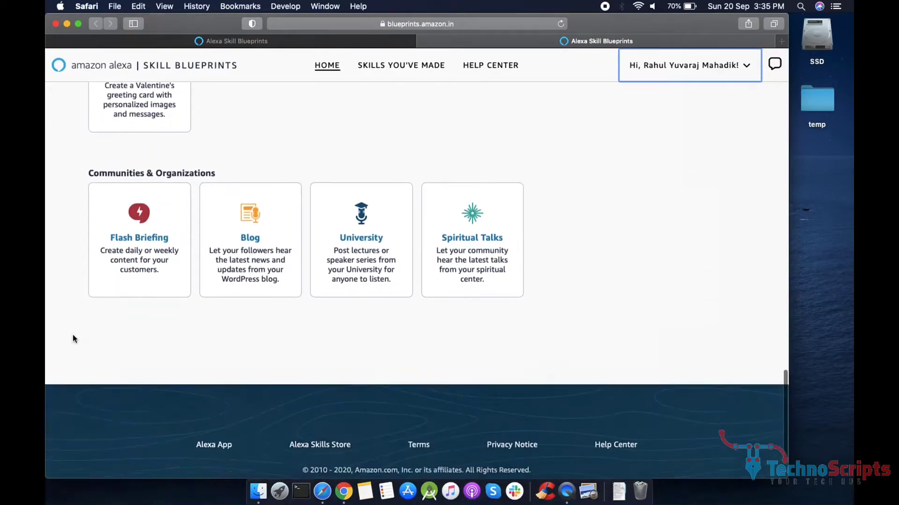
scroll(72, 335, up, 20)
scroll(73, 335, up, 1)
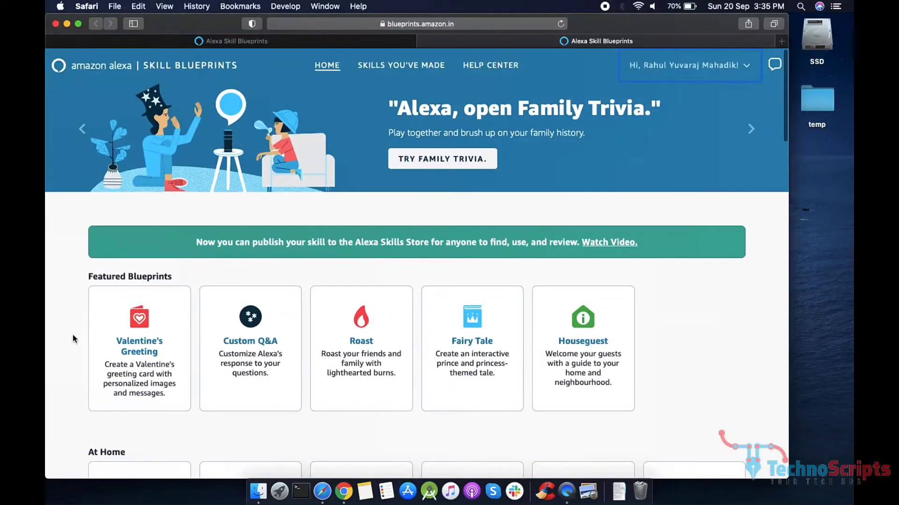
- Examine the blueprint categories on the blueprints.amazon.com site for comparison with the India site
click(274, 42)
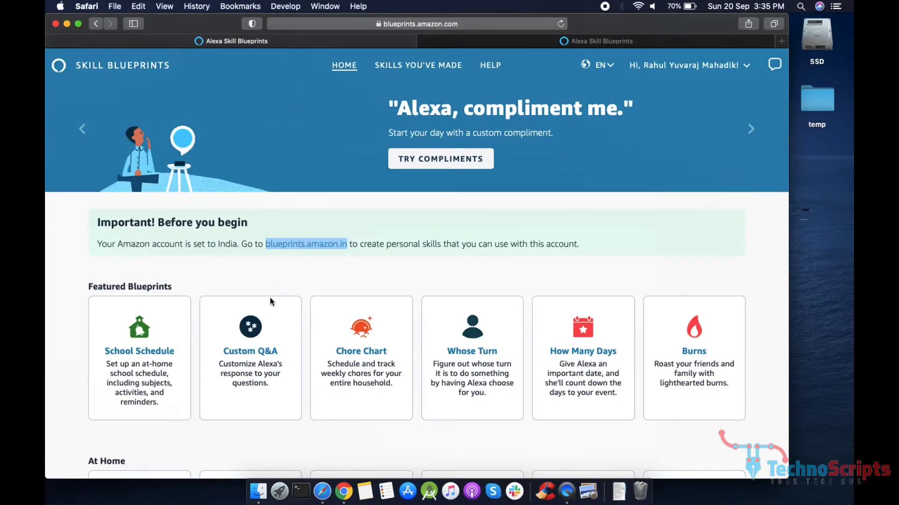
scroll(75, 316, down, 10)
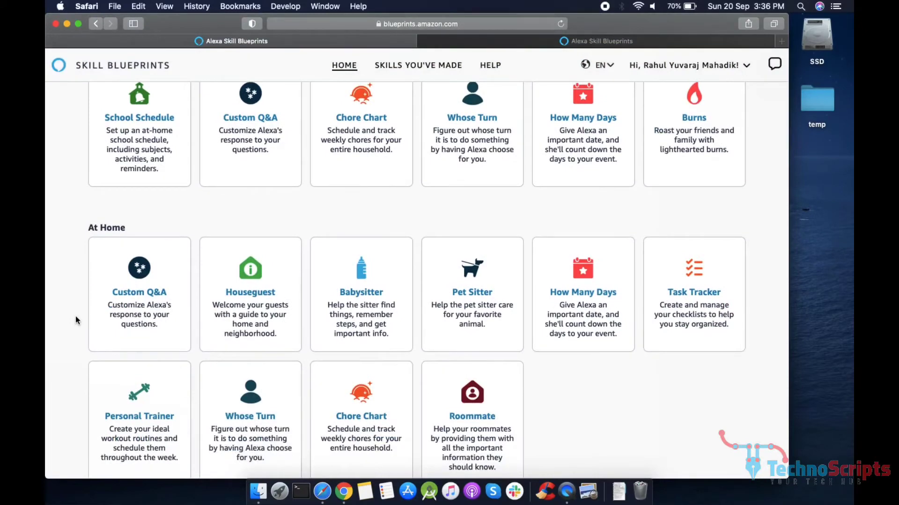
scroll(74, 316, down, 16)
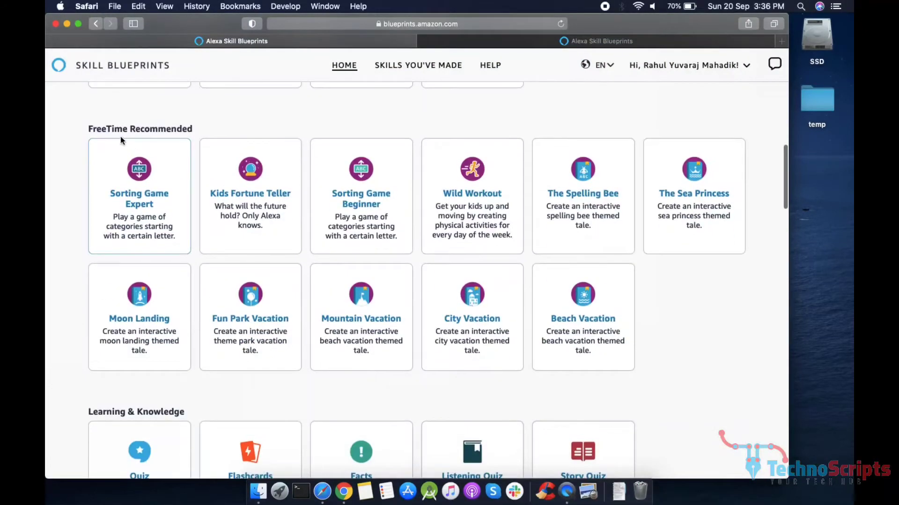
scroll(55, 238, down, 2)
scroll(55, 243, down, 5)
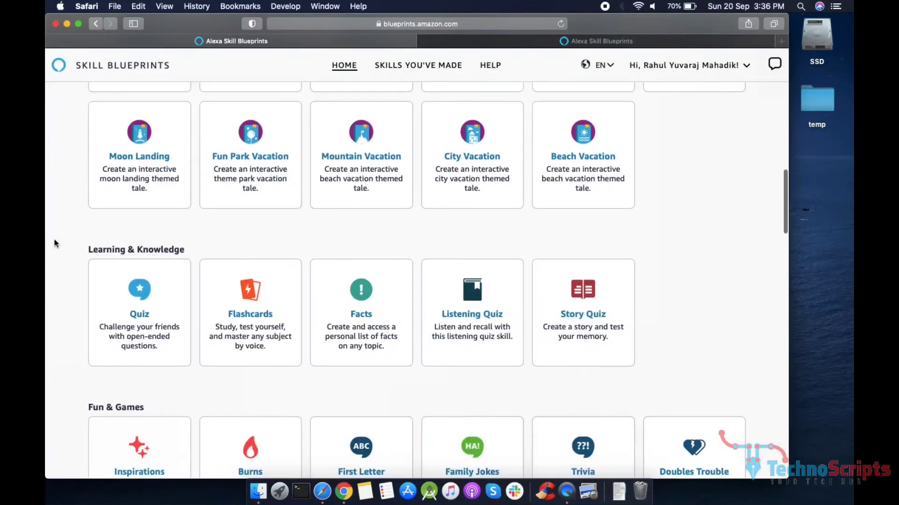
scroll(55, 243, down, 10)
scroll(54, 243, down, 11)
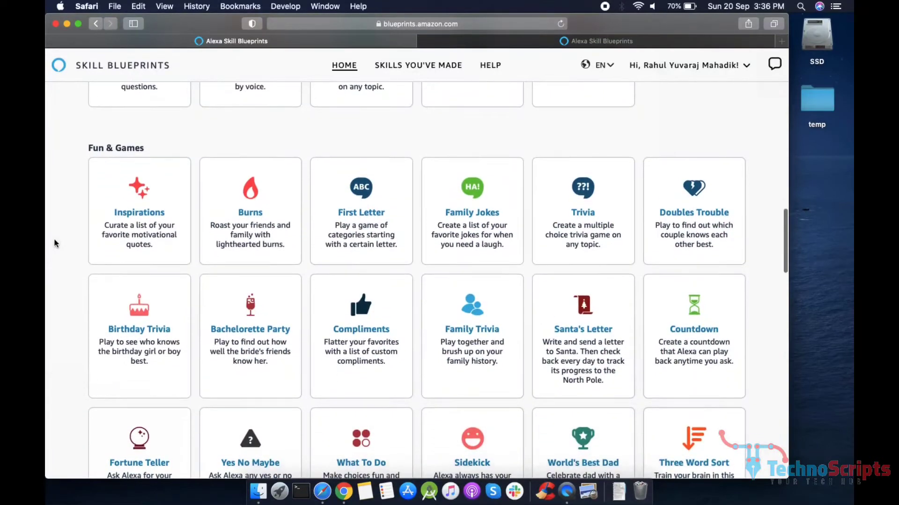
scroll(54, 243, down, 16)
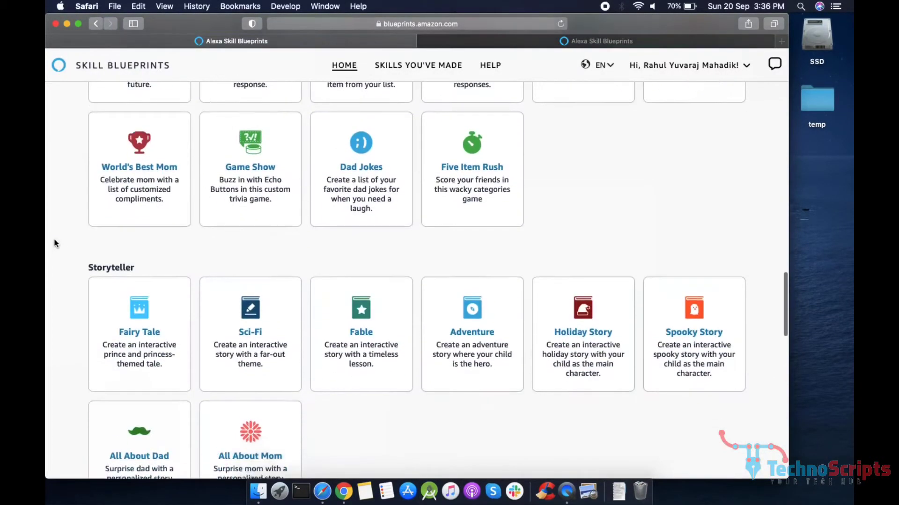
scroll(54, 243, down, 5)
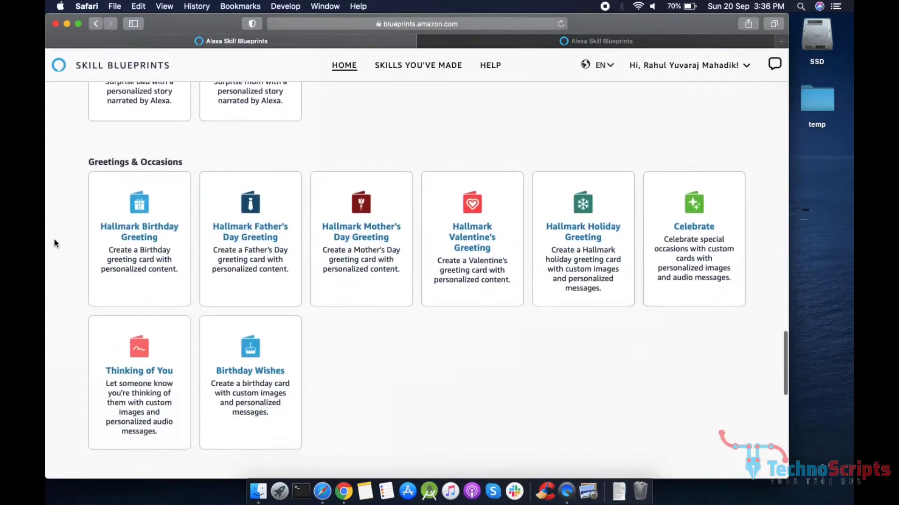
scroll(461, 150, up, 20)
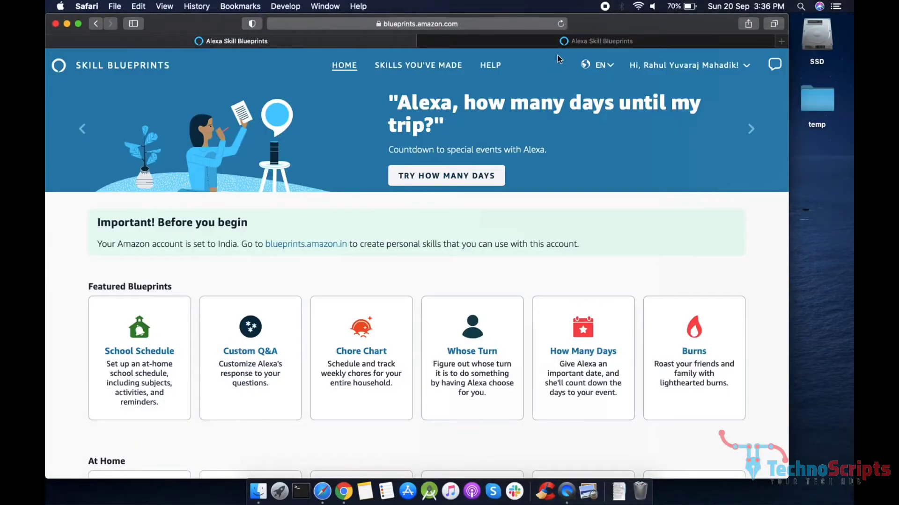
- Return to the blueprints.amazon.in site and open the Facts blueprint under Learning & Knowledge
click(581, 43)
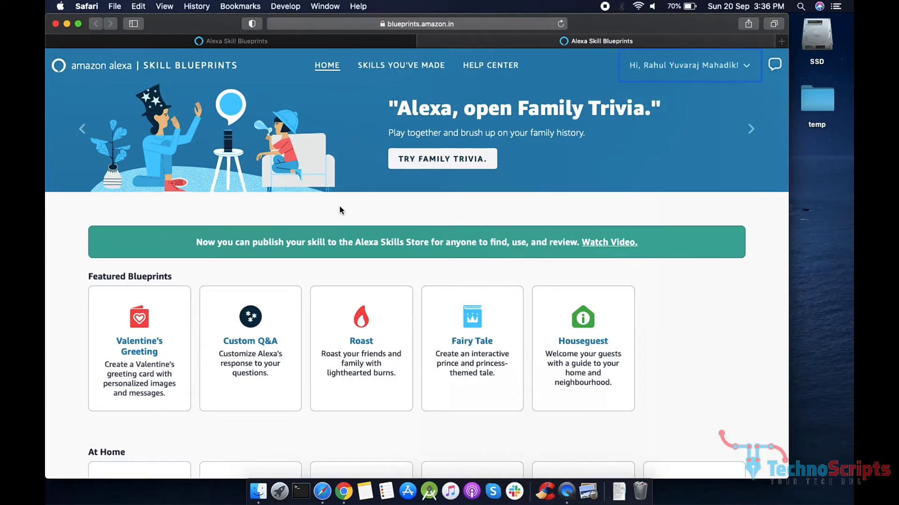
scroll(67, 321, down, 7)
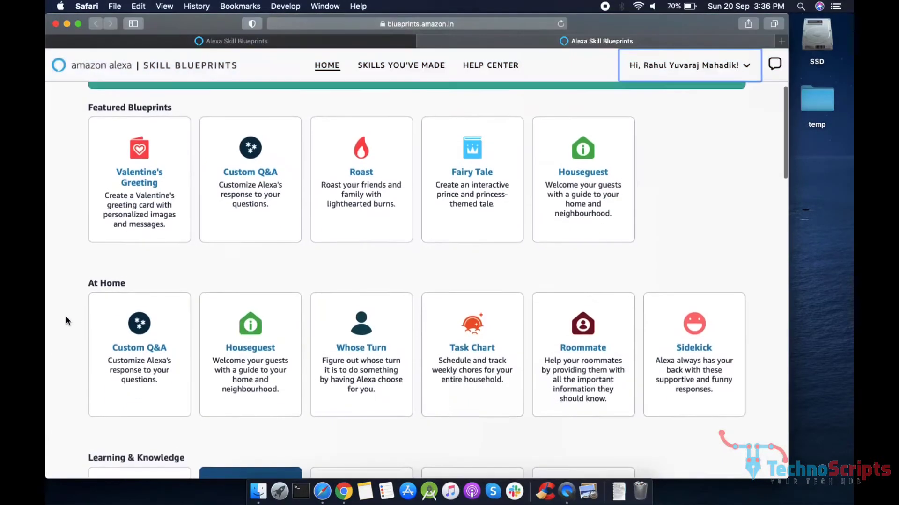
scroll(67, 321, down, 2)
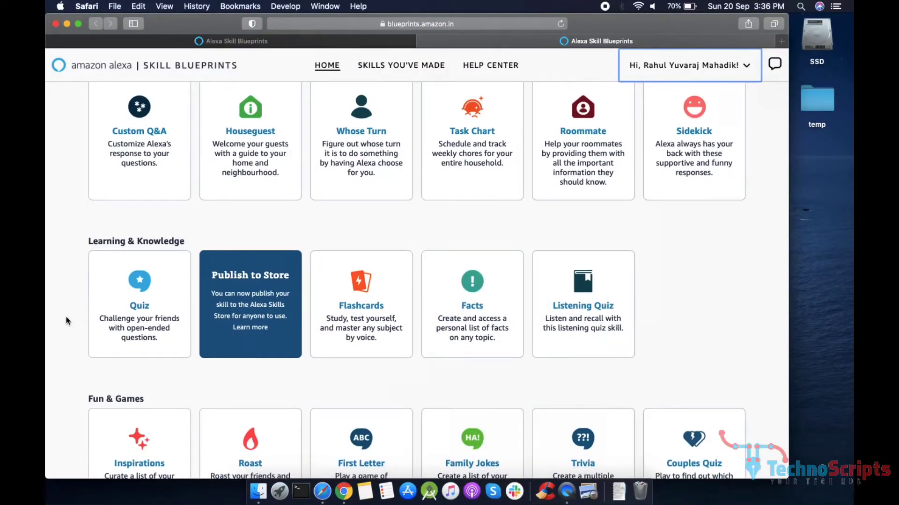
click(450, 305)
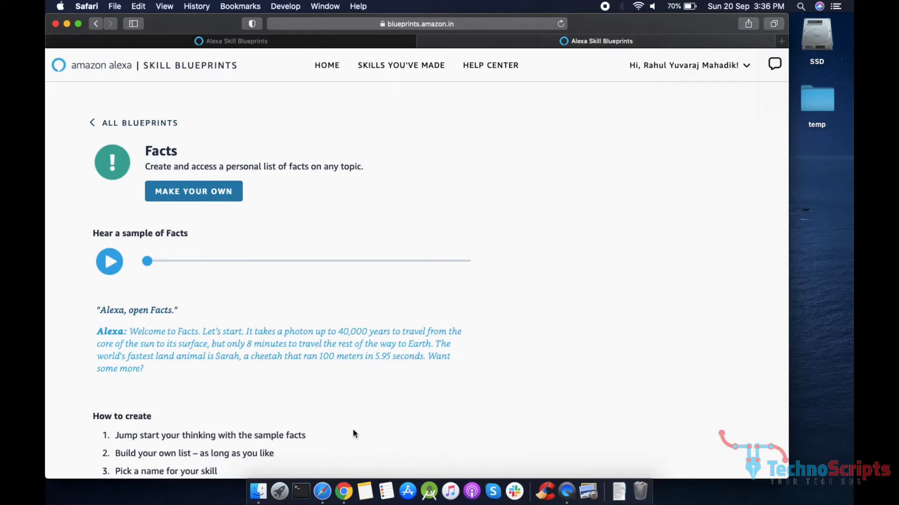
- Review how the Facts blueprint is created and used, and start making a custom skill from it
scroll(353, 431, down, 5)
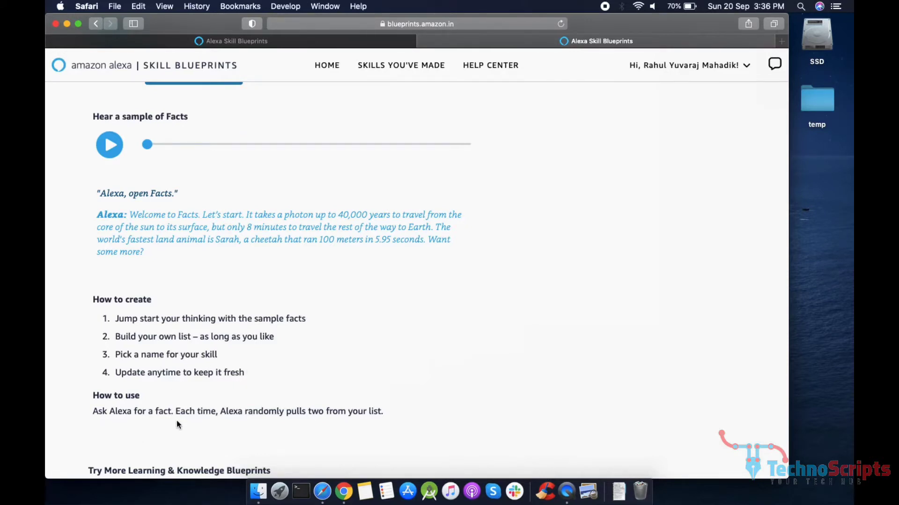
scroll(318, 416, down, 3)
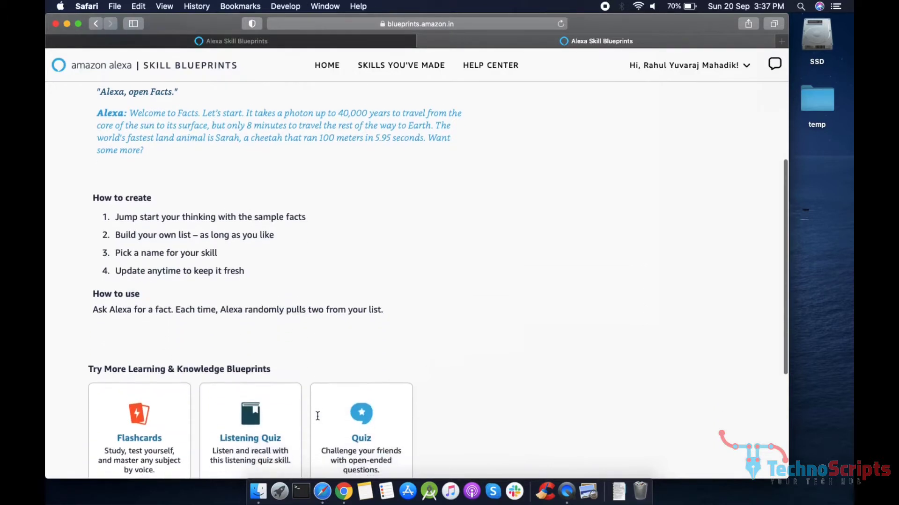
scroll(315, 419, up, 5)
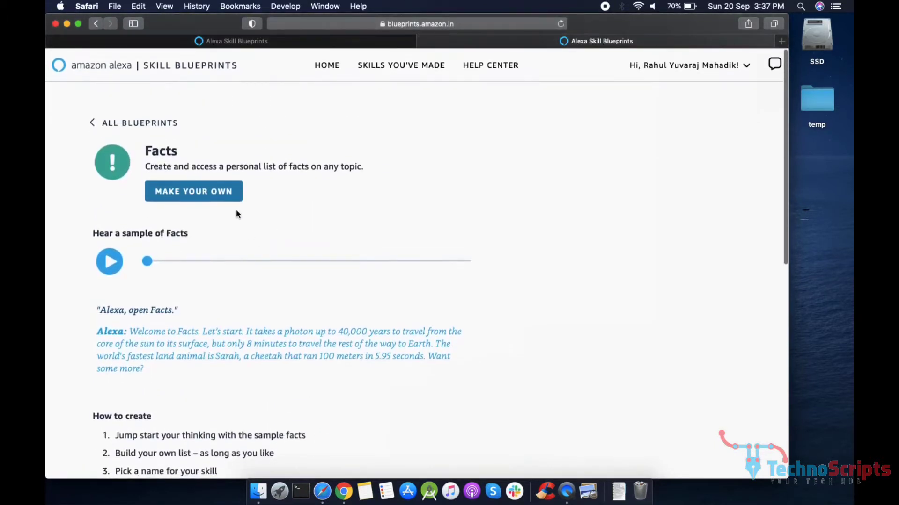
click(224, 198)
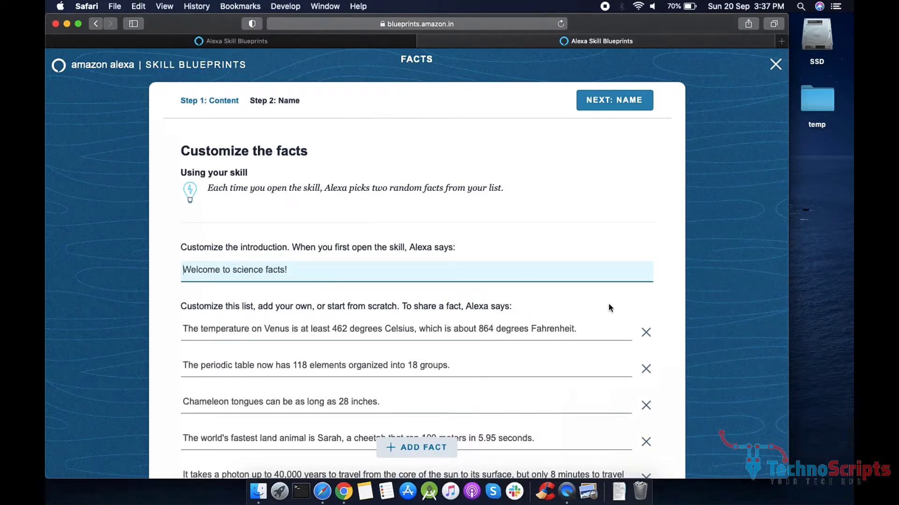
- Delete all the sample facts from the skill's fact list
click(646, 333)
click(646, 333)
click(647, 333)
click(647, 334)
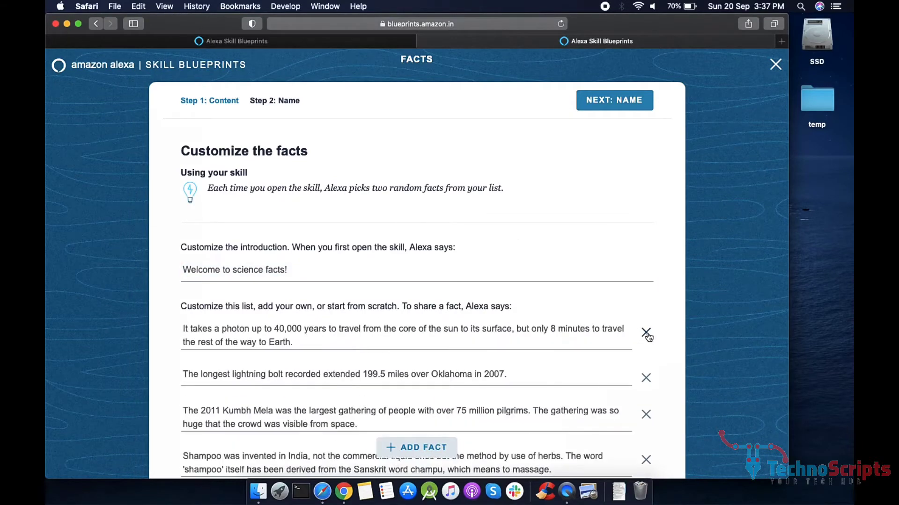
click(647, 333)
click(646, 333)
click(646, 334)
click(646, 333)
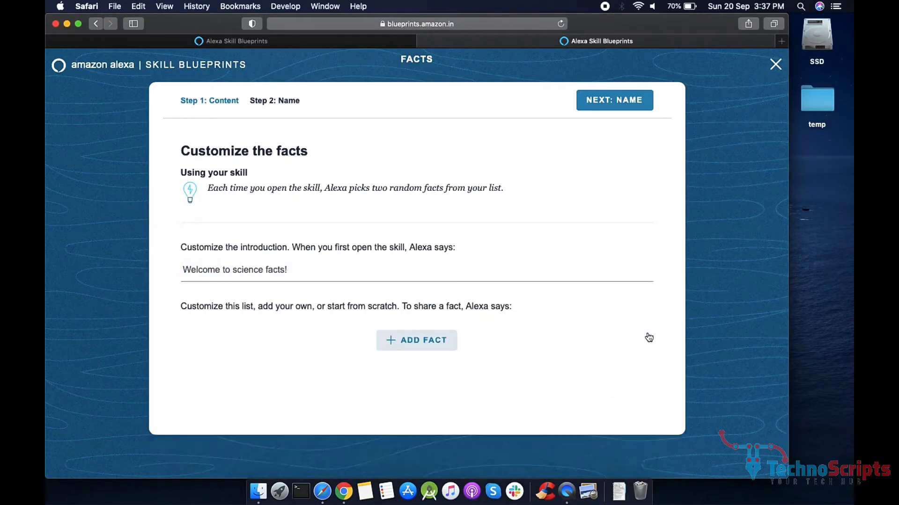
- Change the skill's introduction to "Welcome to technoscripts facts!"
double_click(245, 270)
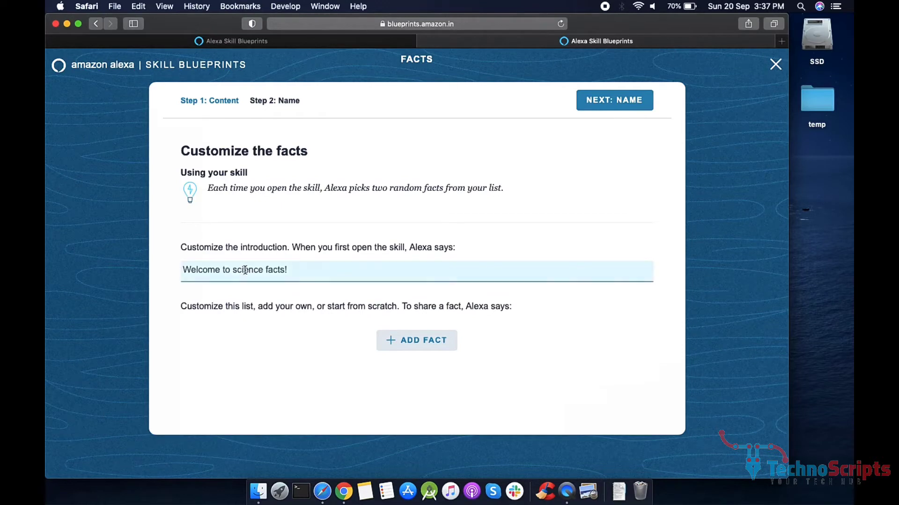
text(technos)
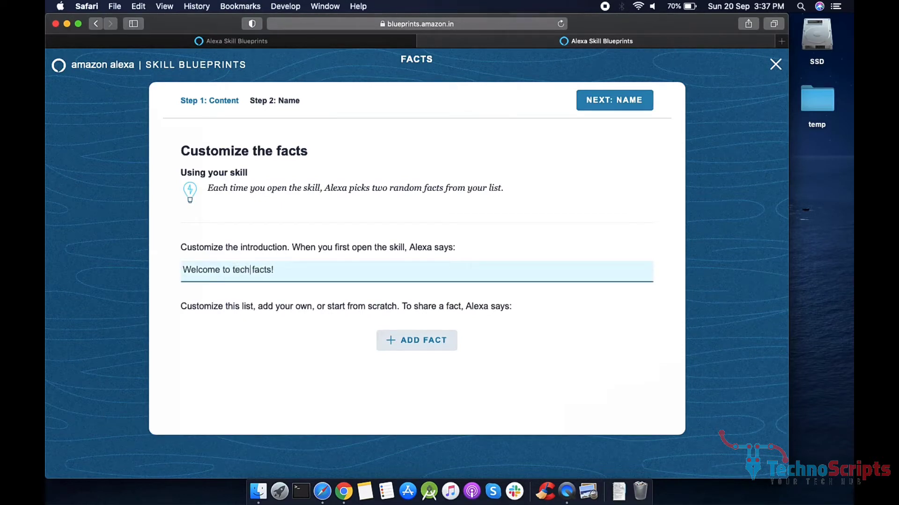
text(cripts)
click(279, 313)
click(265, 272)
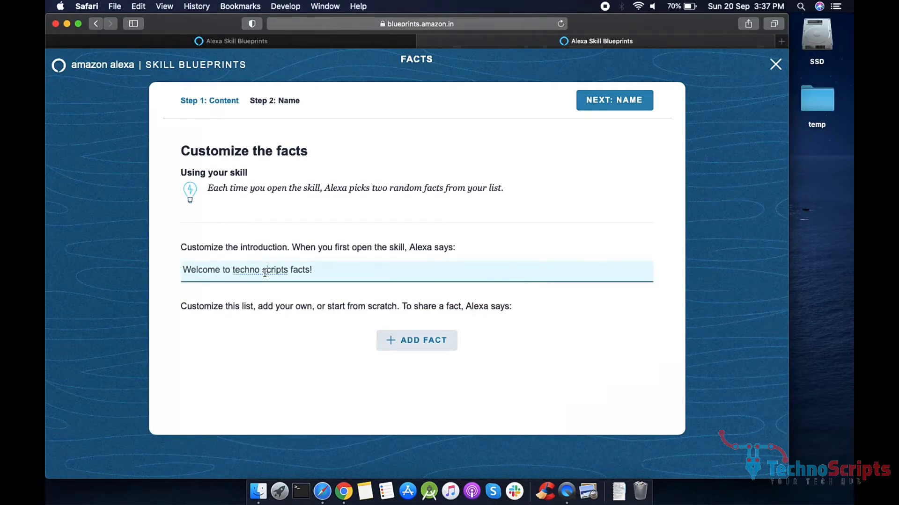
key(BackSpace)
click(298, 309)
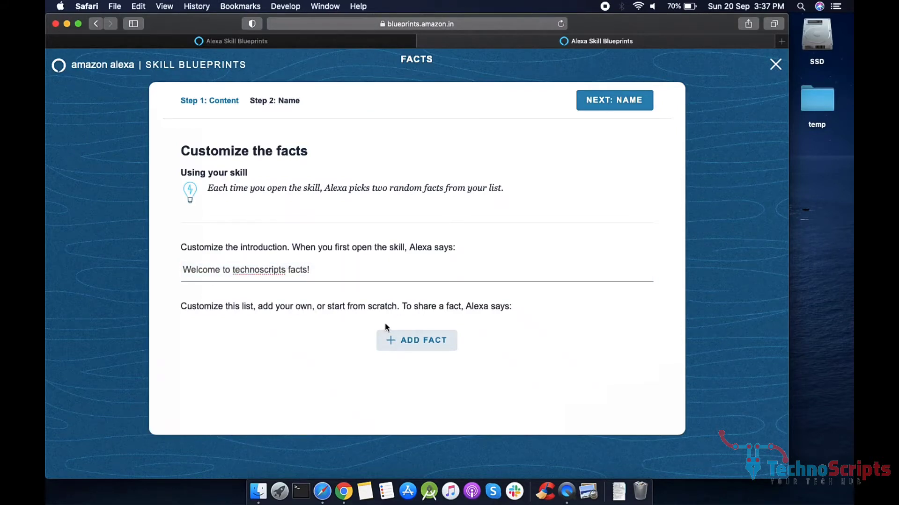
- Add a fact reading "Technoscripts is a blog about technology and programming resources ." to the skill's fact list
click(398, 341)
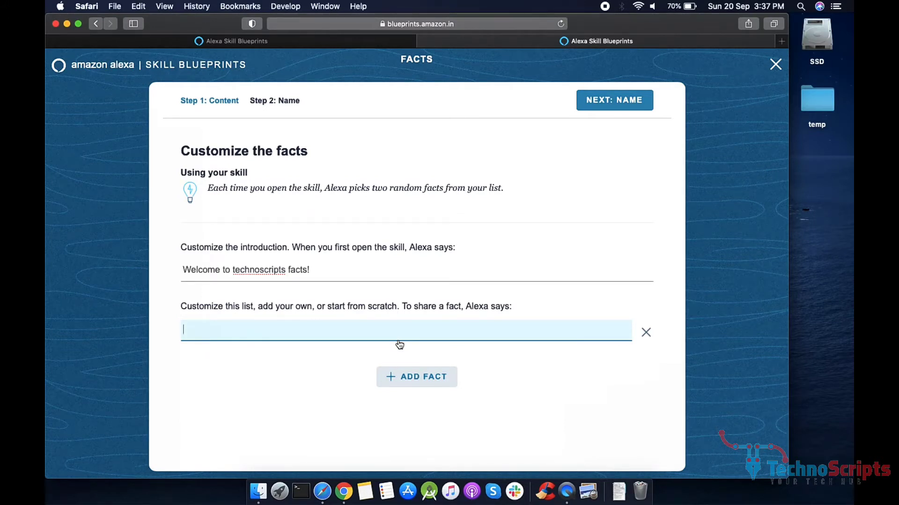
text(Technosc)
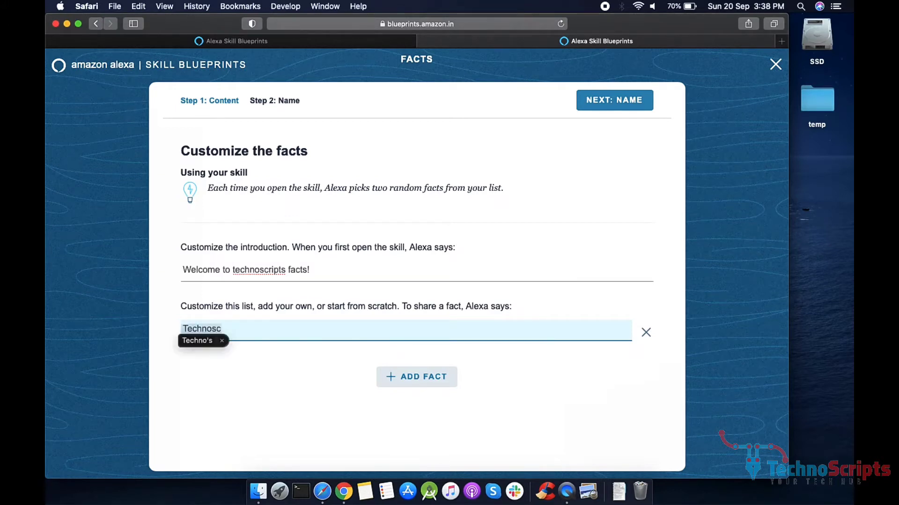
text(ripts)
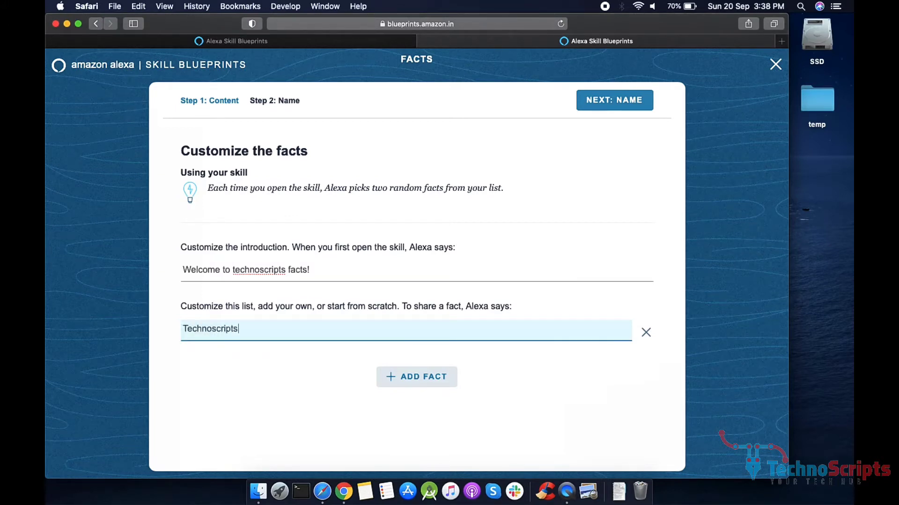
key(super+l)
click(321, 376)
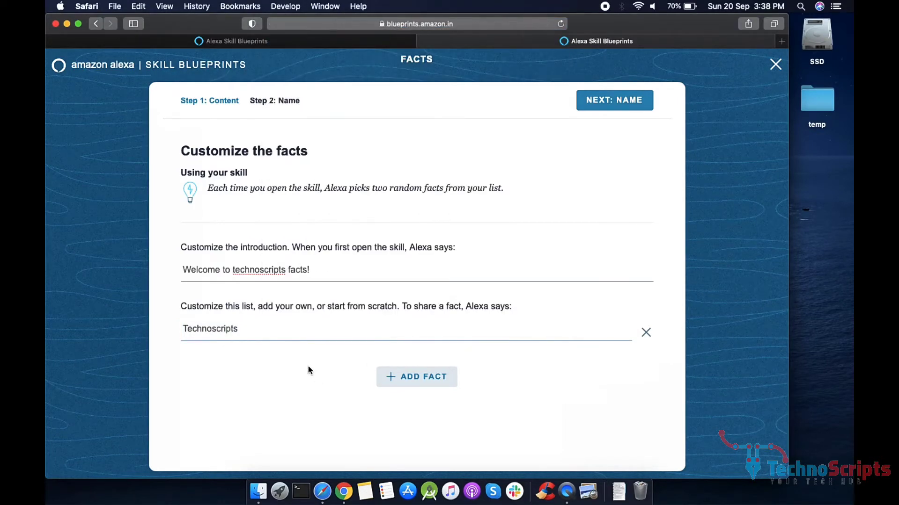
click(272, 330)
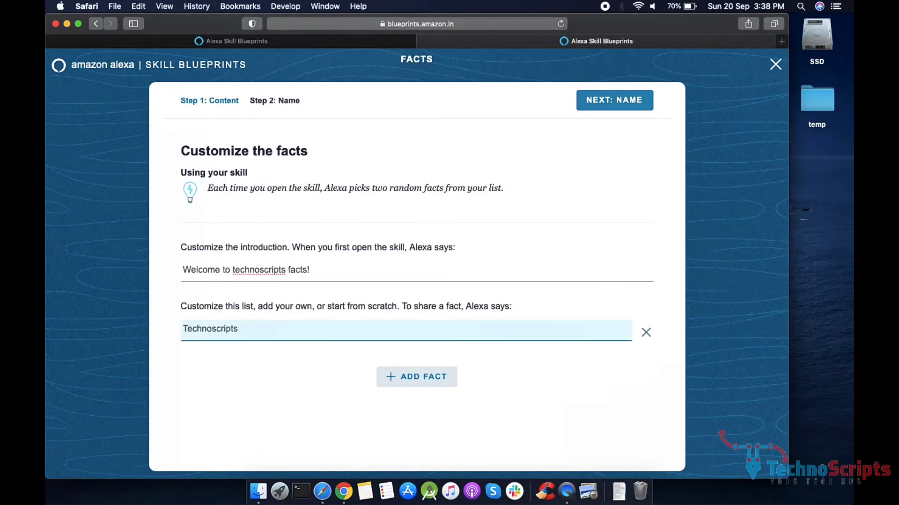
text(is b)
key(BackSpace)
text(a blog about technology and programming resources .)
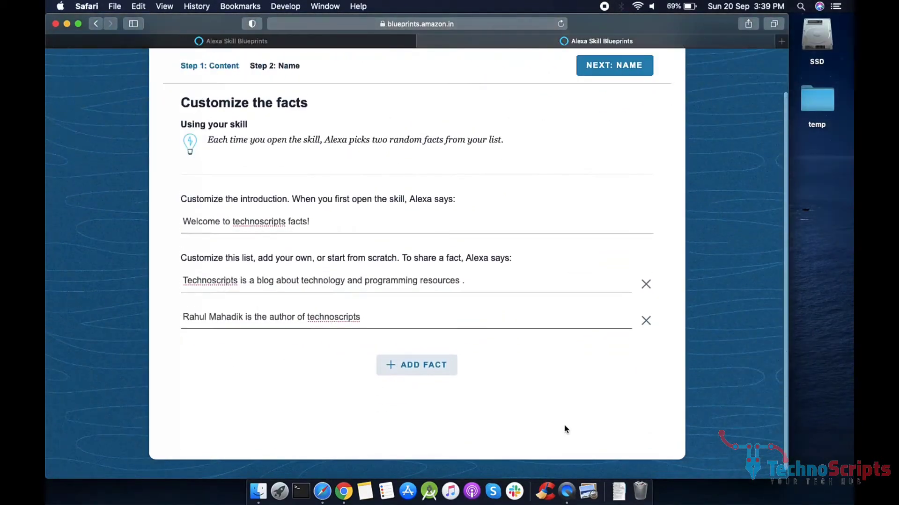
- Proceed to the naming stage and name the skill "My blog"
scroll(564, 425, up, 2)
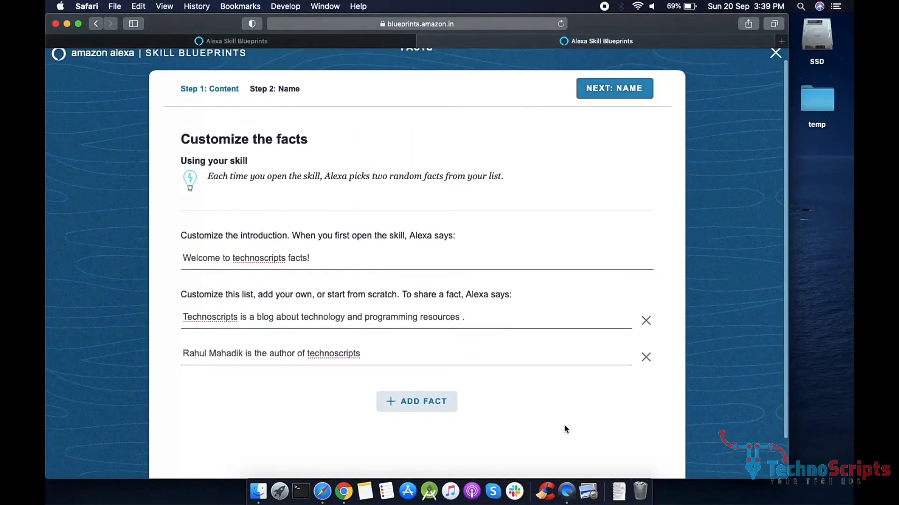
click(611, 96)
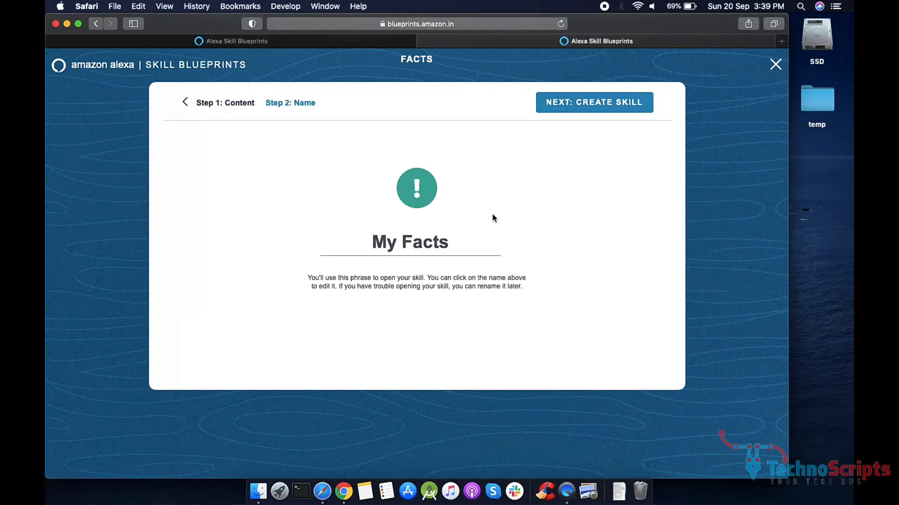
click(440, 240)
double_click(440, 240)
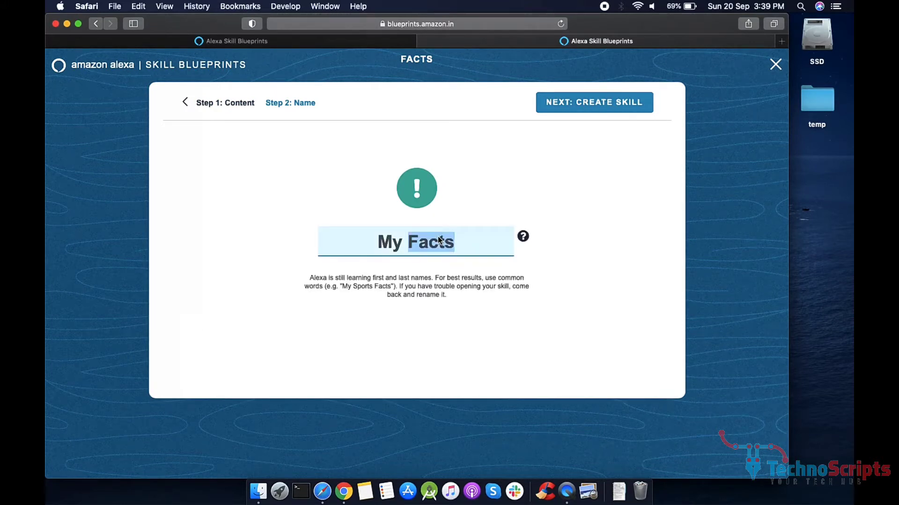
click(440, 240)
click(477, 242)
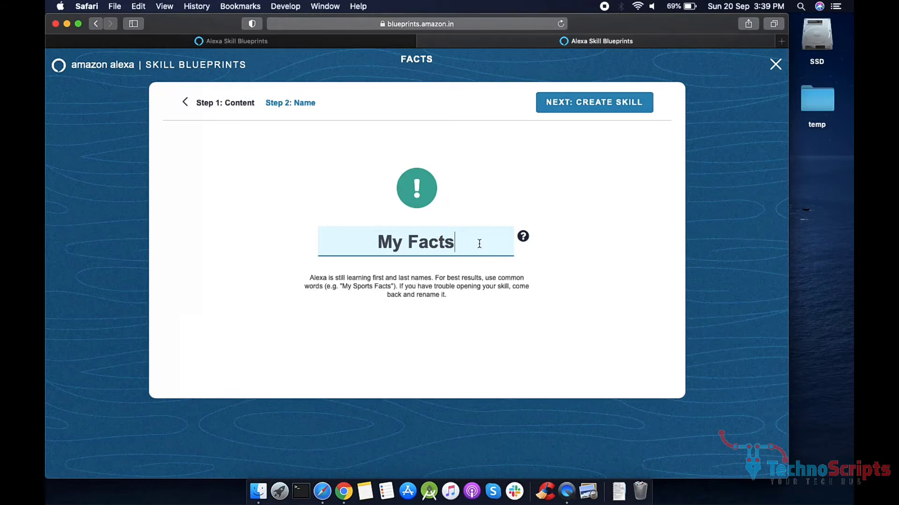
mouse_move(524, 238)
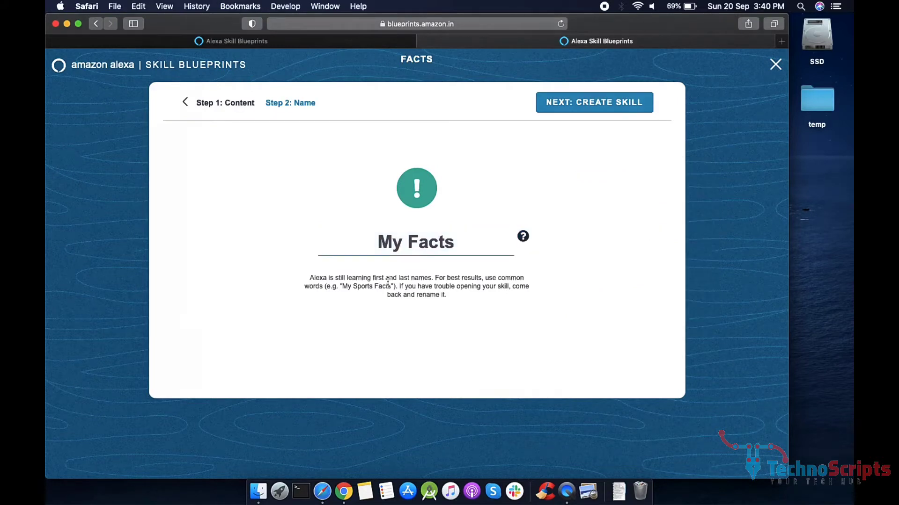
double_click(428, 242)
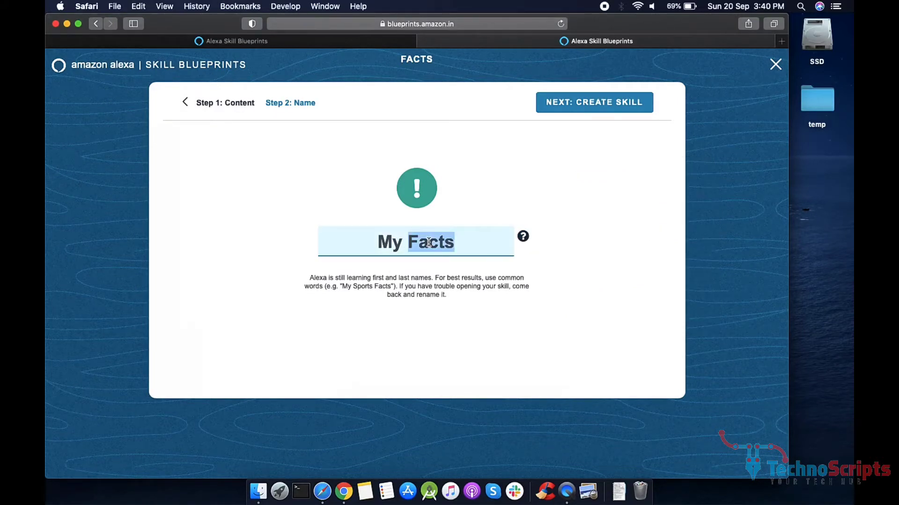
text(blog)
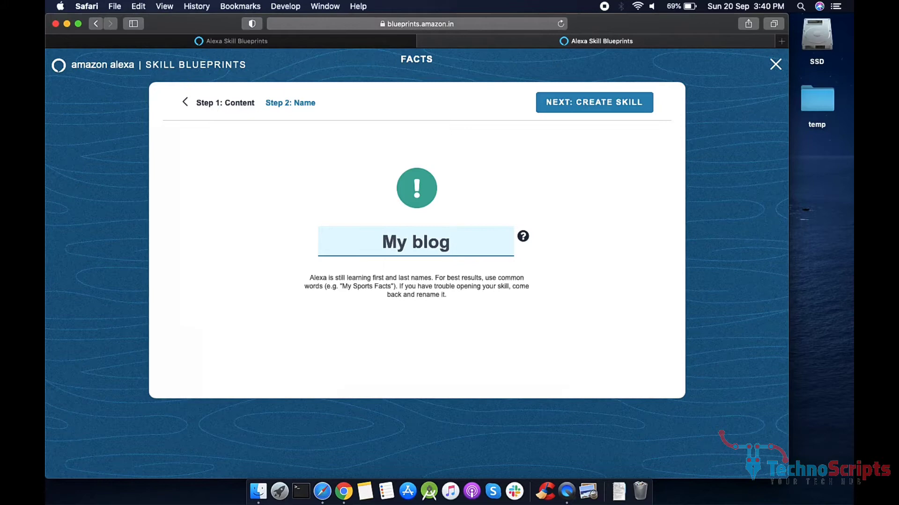
click(445, 287)
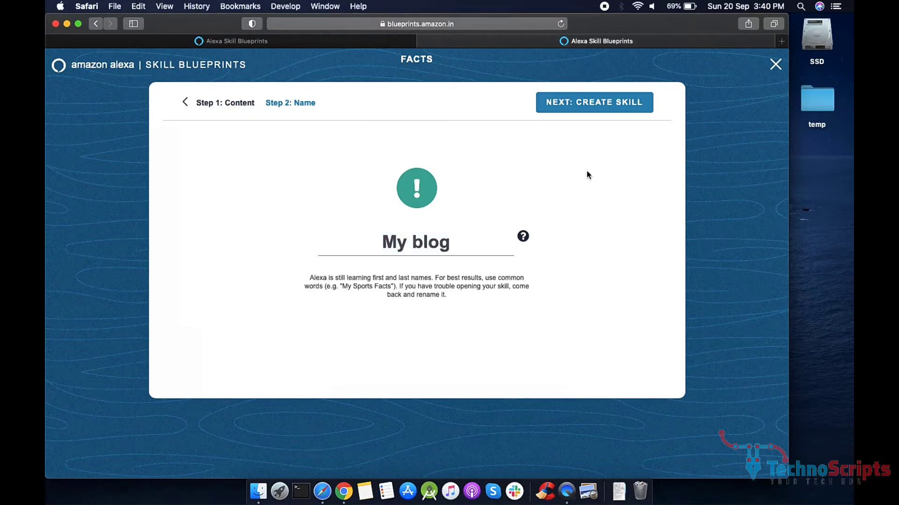
- Create the skill and check its creation status
click(584, 105)
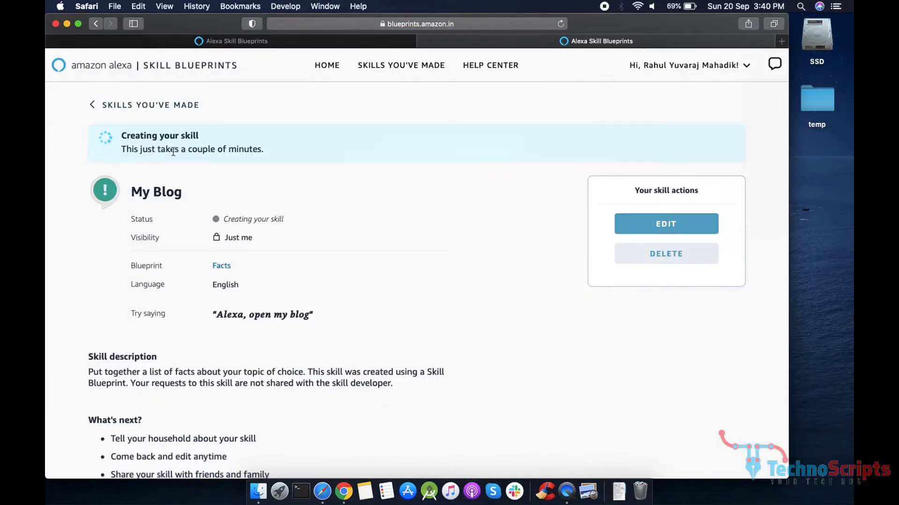
drag(98, 128, 331, 179)
click(331, 179)
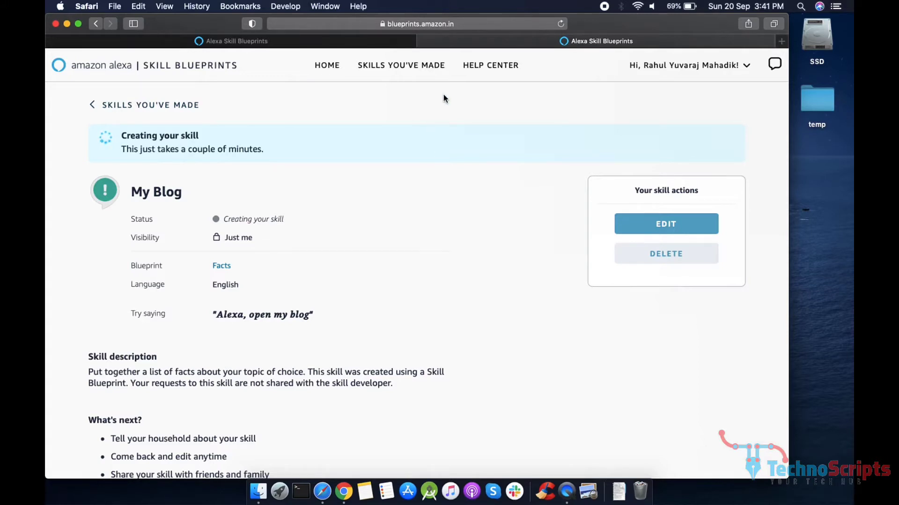
- Read the Help Center guidance on making a skill and return to the My Blog skill page
click(504, 68)
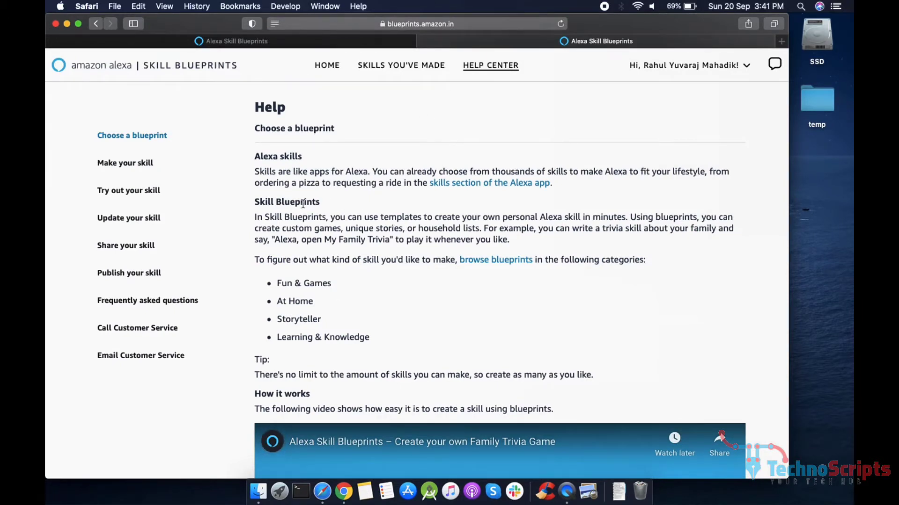
click(148, 162)
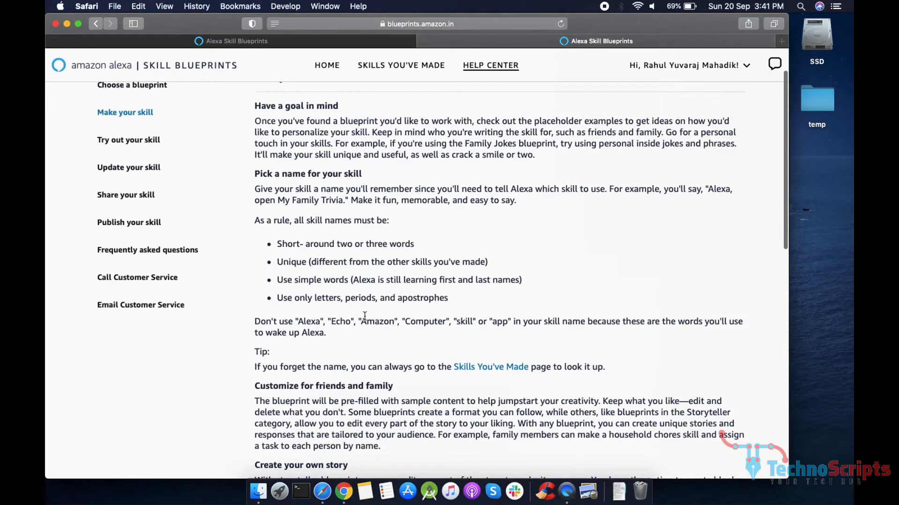
scroll(418, 354, down, 3)
scroll(418, 354, down, 2)
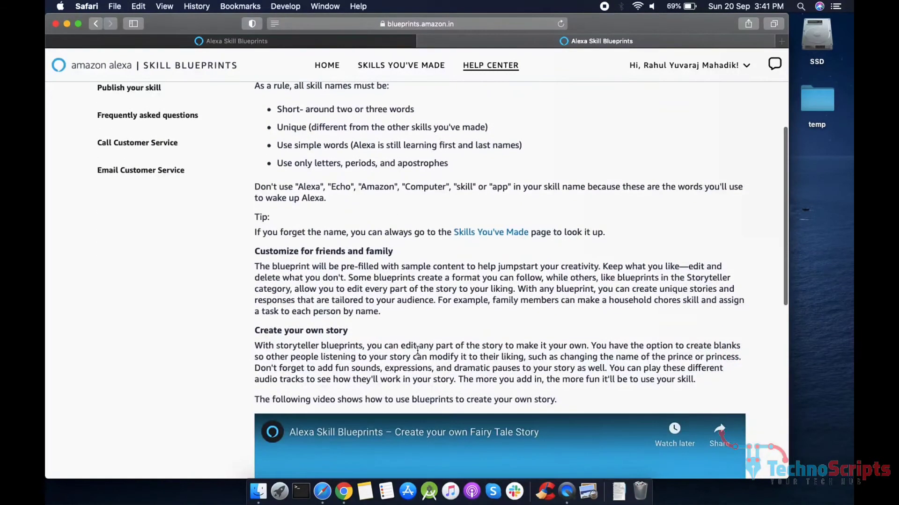
key(super+bracketleft)
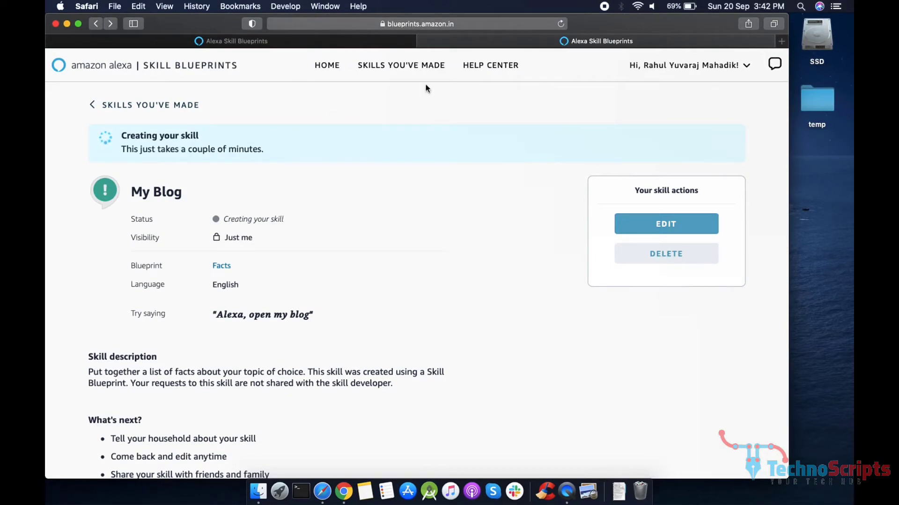
- Reload the My Blog skill page and review its status, details and available actions
click(561, 23)
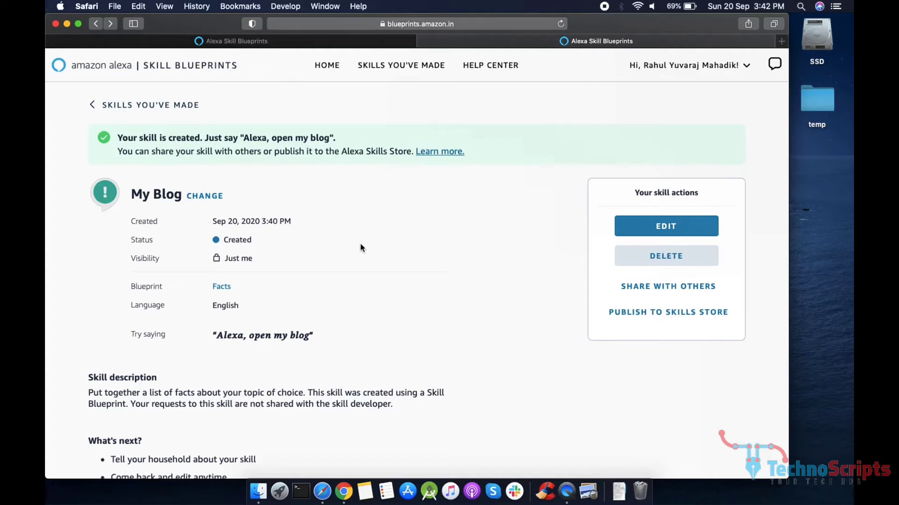
triple_click(272, 137)
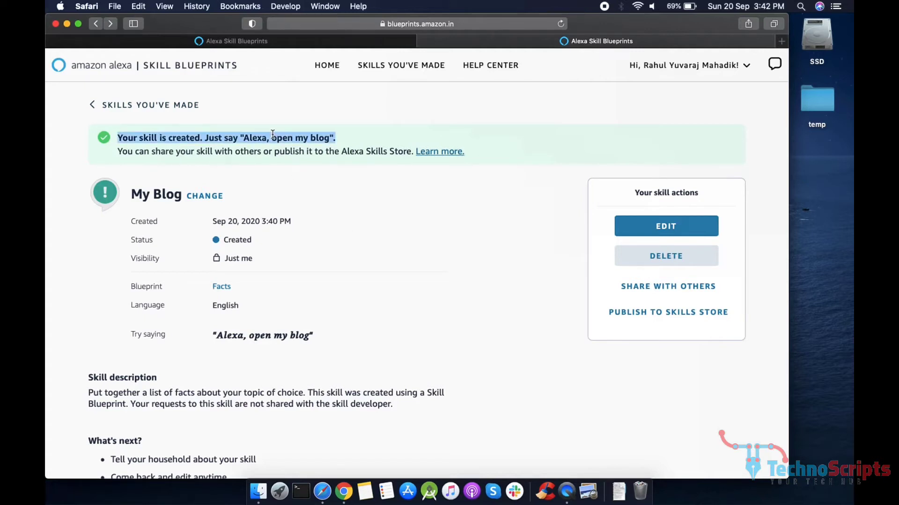
click(272, 136)
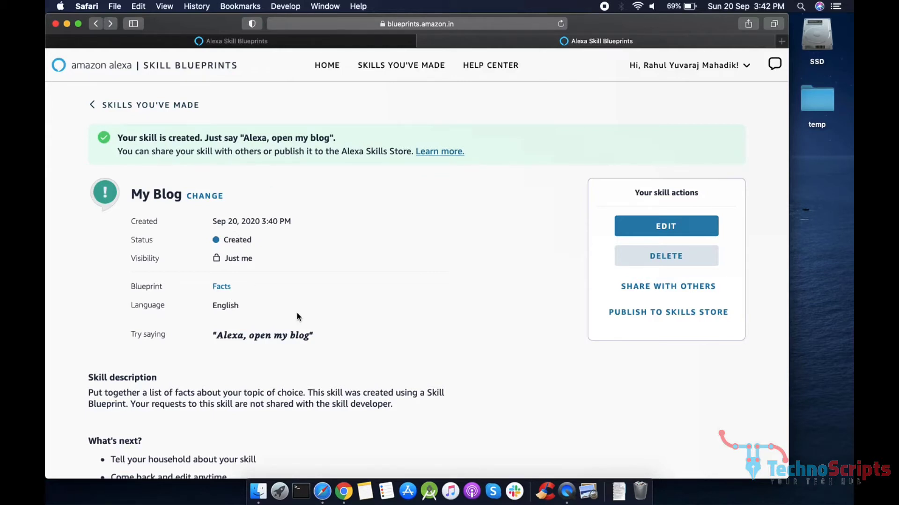
scroll(296, 314, down, 4)
scroll(297, 315, up, 4)
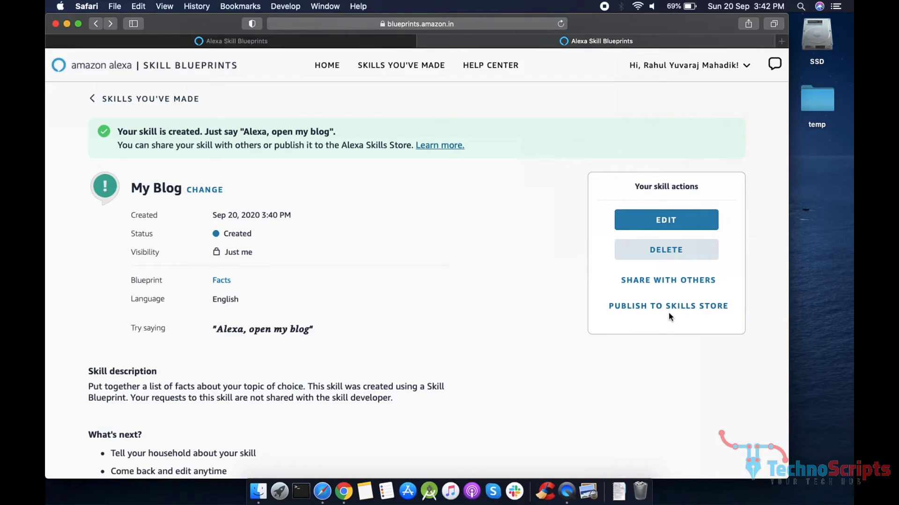
scroll(668, 314, down, 5)
scroll(668, 316, up, 5)
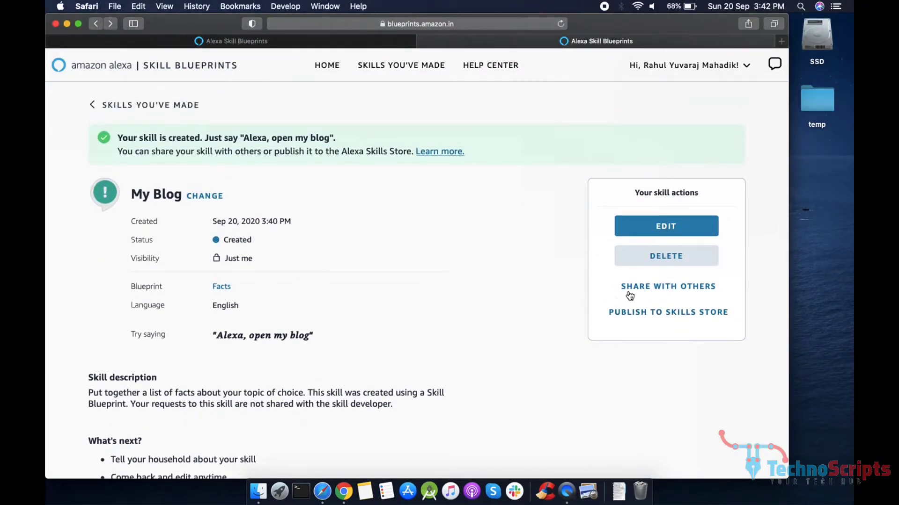
- Share the skill with others as not intended for kids under 13, and copy its share link
click(642, 287)
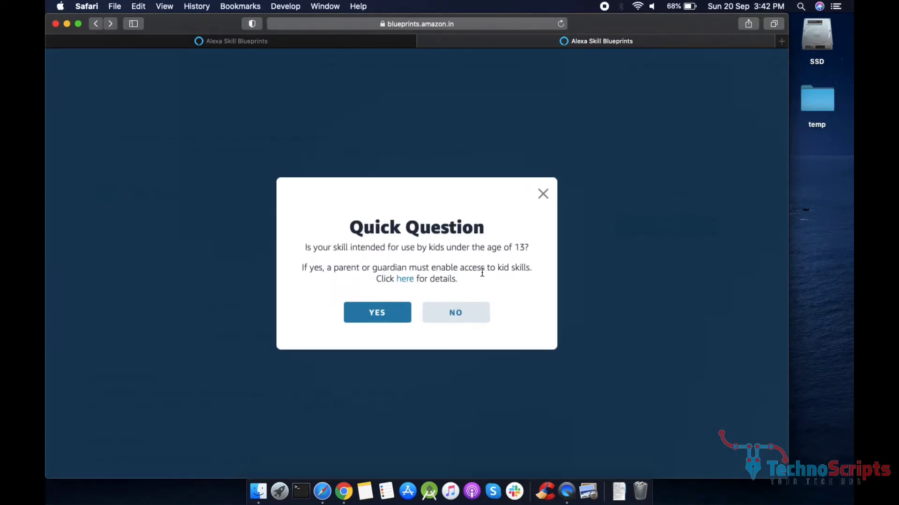
click(463, 312)
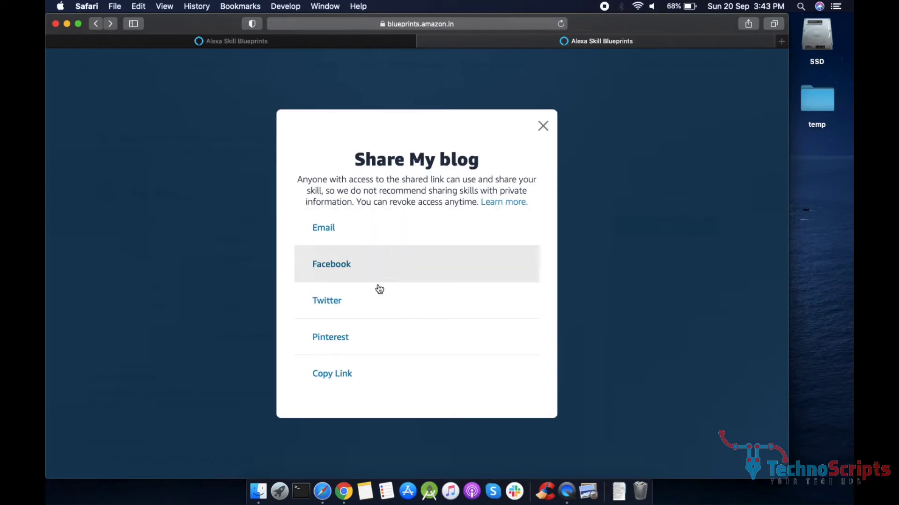
click(359, 372)
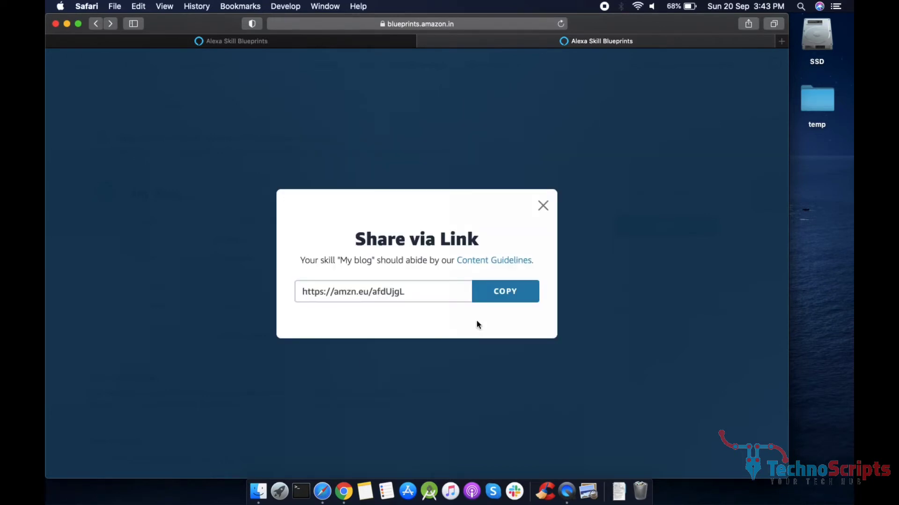
click(496, 294)
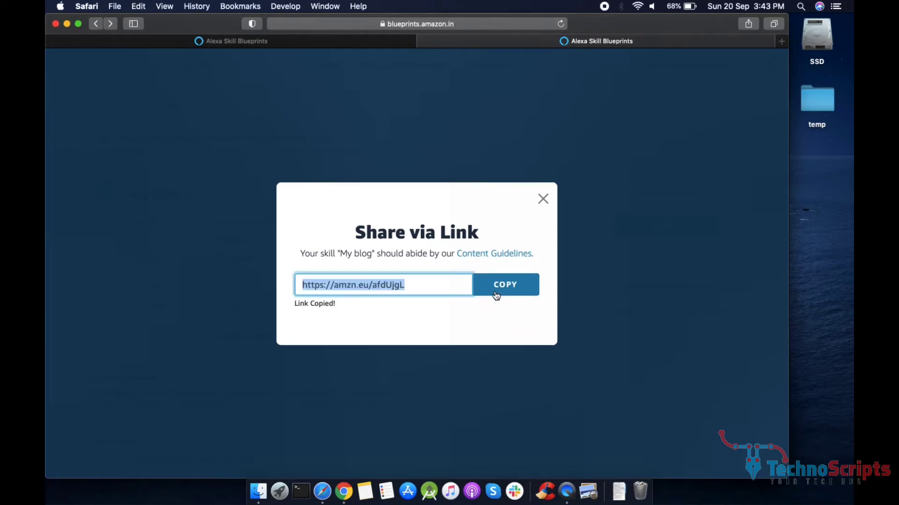
click(542, 201)
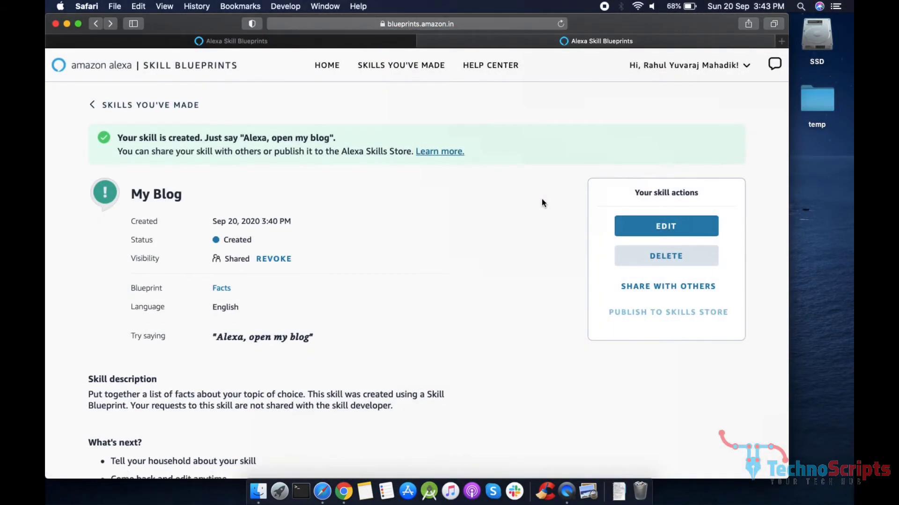
- Examine the visibility setting and remaining details of the shared My Blog skill
double_click(148, 257)
click(361, 272)
scroll(664, 326, down, 4)
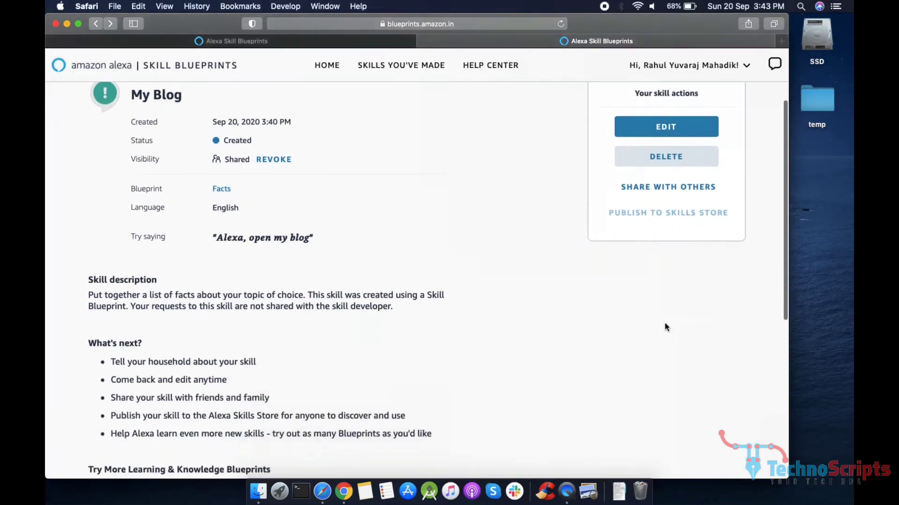
- Revoke share access to the My Blog skill and check its visibility setting
scroll(664, 327, up, 4)
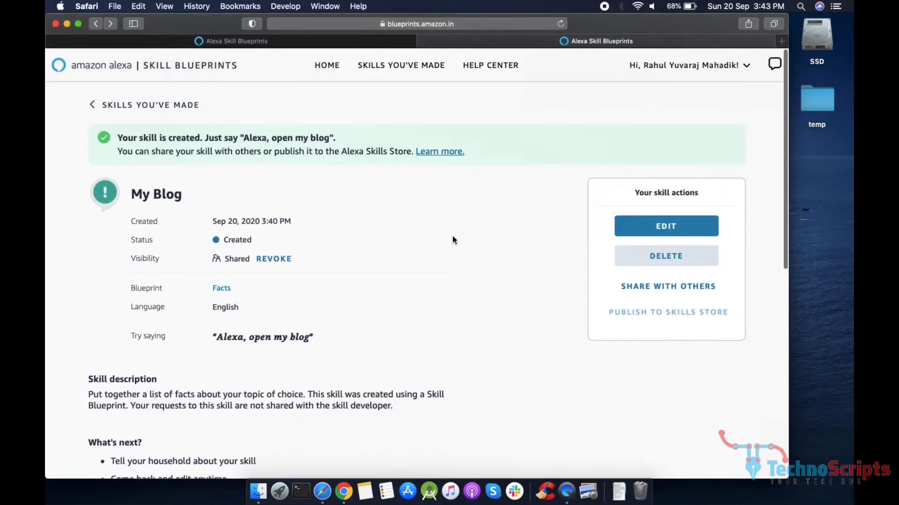
click(281, 260)
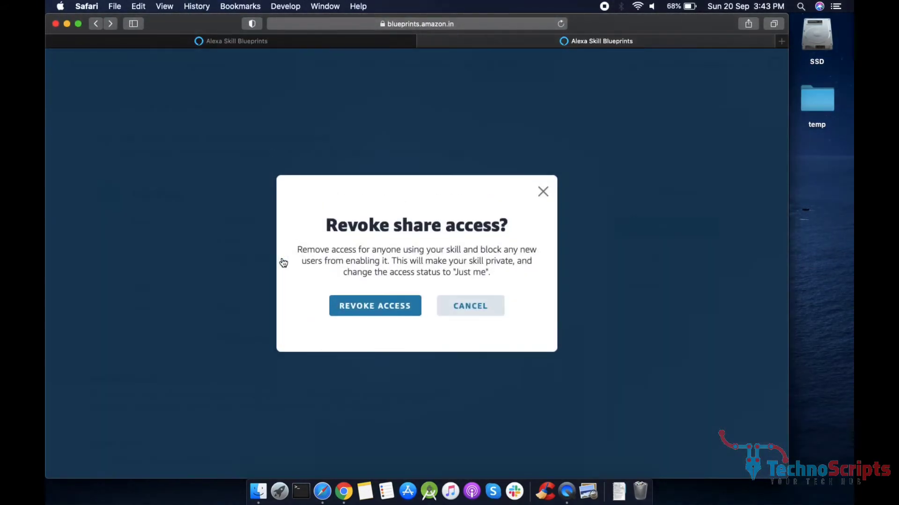
click(362, 308)
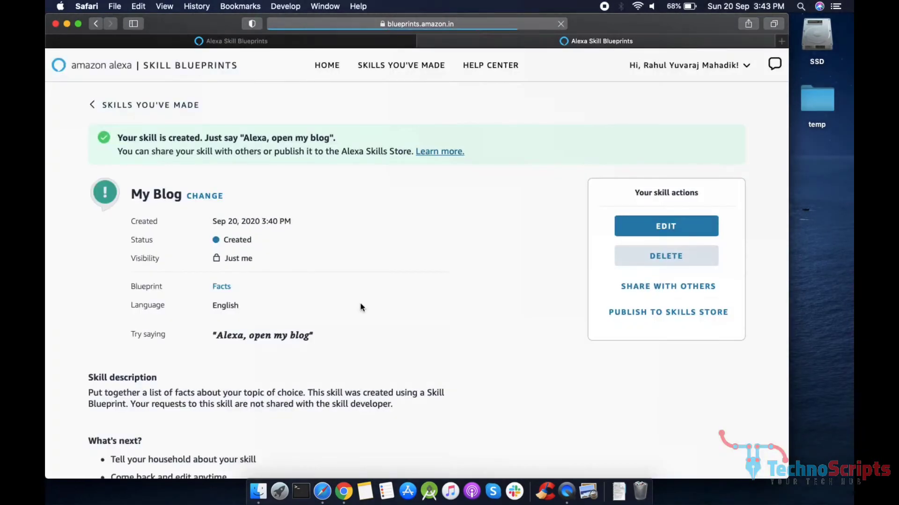
double_click(232, 261)
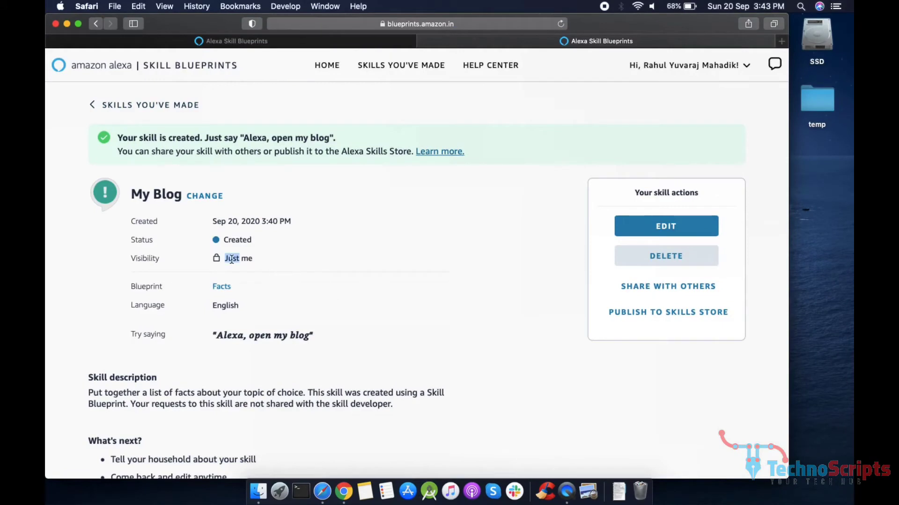
click(405, 275)
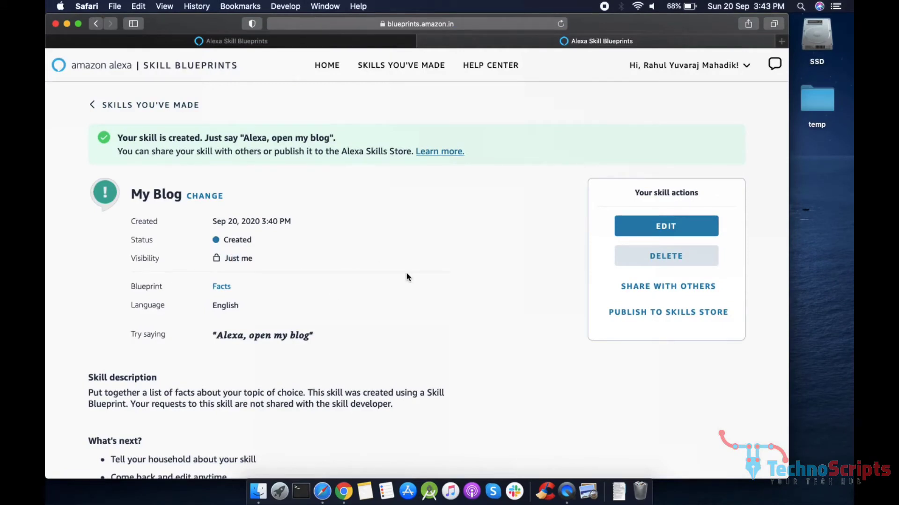
- Start publishing the skill to the Skills Store, keep the existing opening phrase and store name, and continue to the Details stage
click(628, 316)
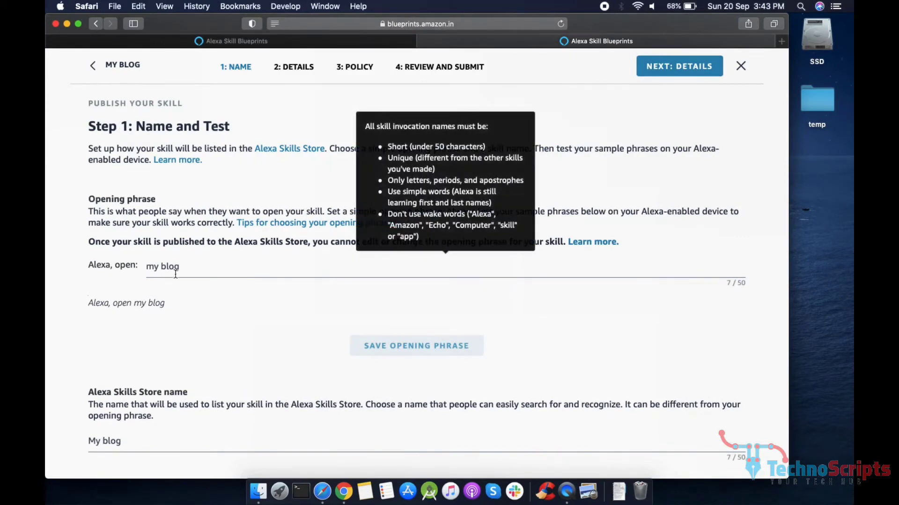
click(232, 270)
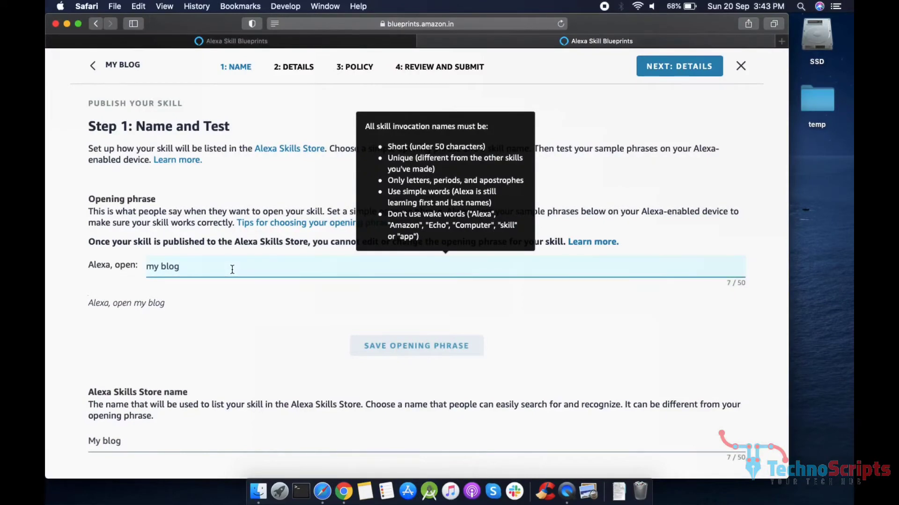
click(198, 293)
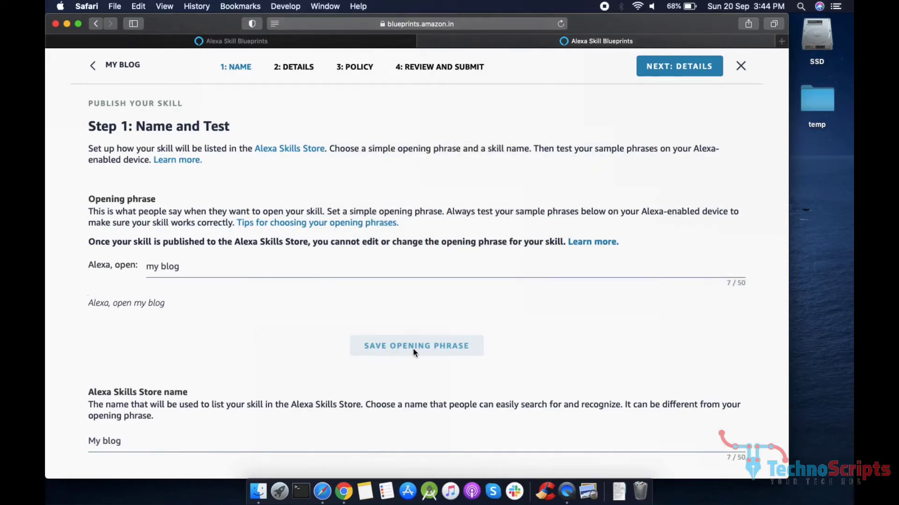
scroll(413, 350, down, 5)
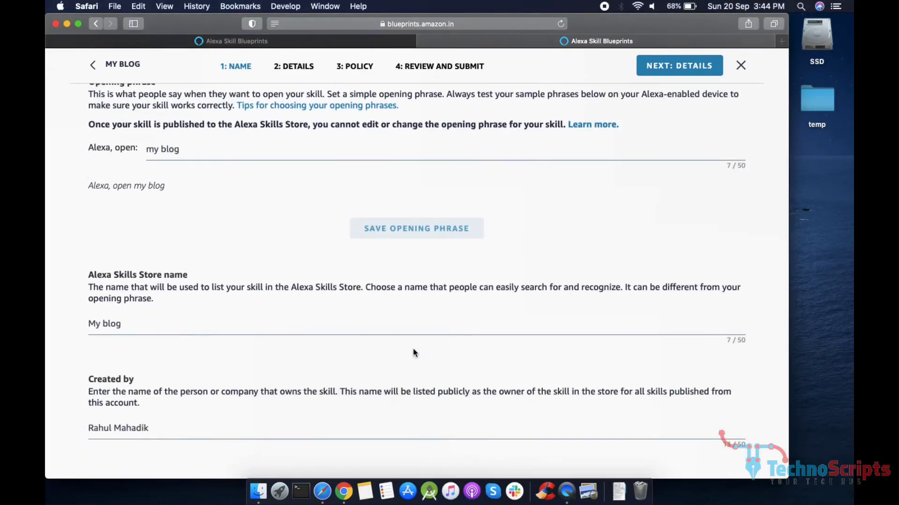
key(super+ctrl+f)
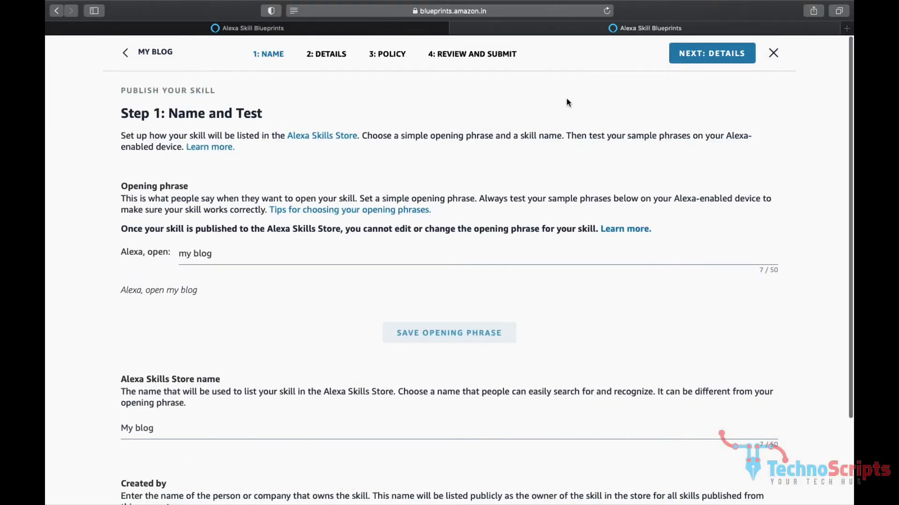
click(698, 58)
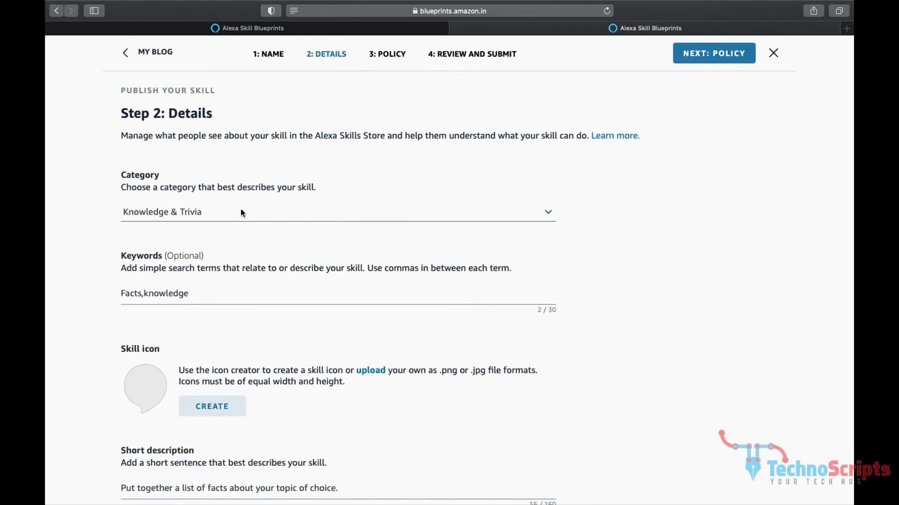
- Examine the available skill categories and the prefilled keywords, keeping both as they are
click(255, 216)
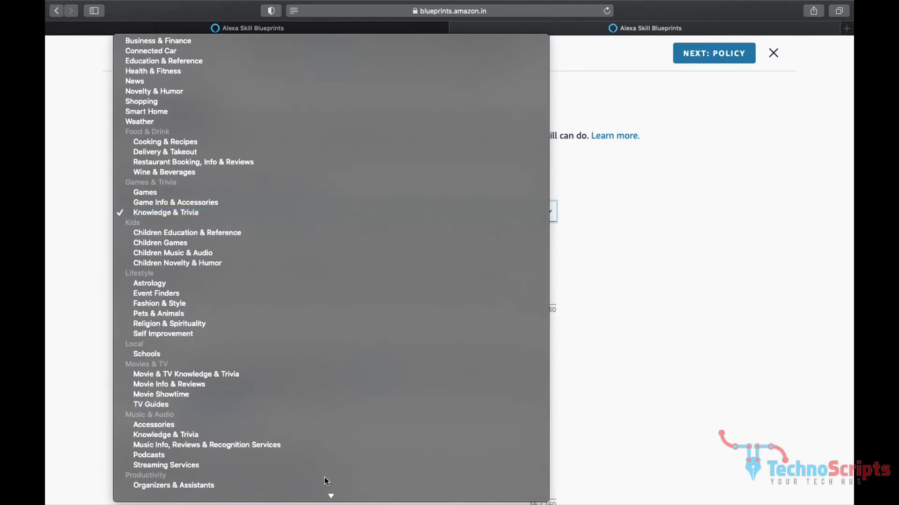
mouse_move(331, 497)
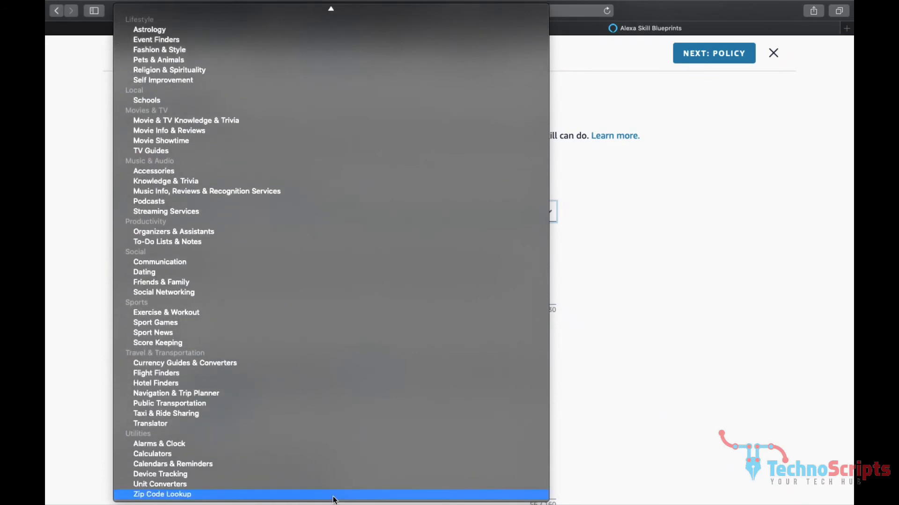
click(680, 374)
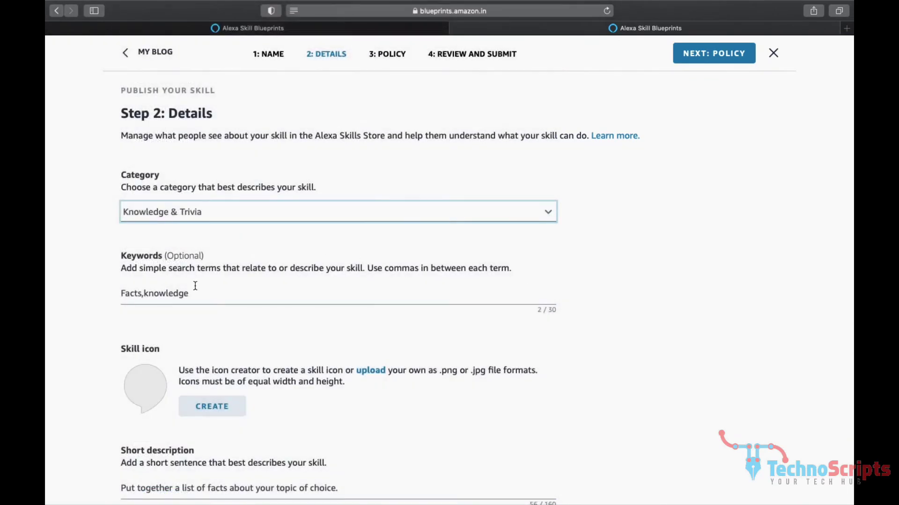
double_click(135, 292)
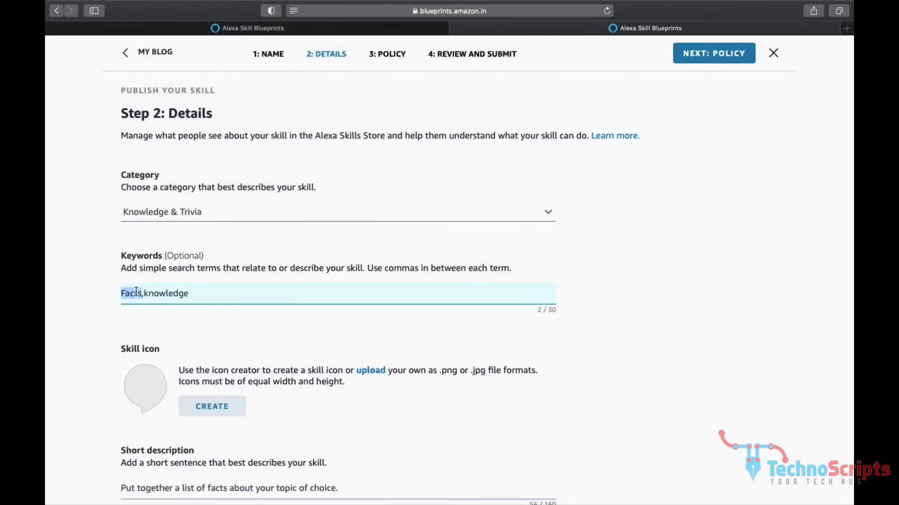
double_click(162, 293)
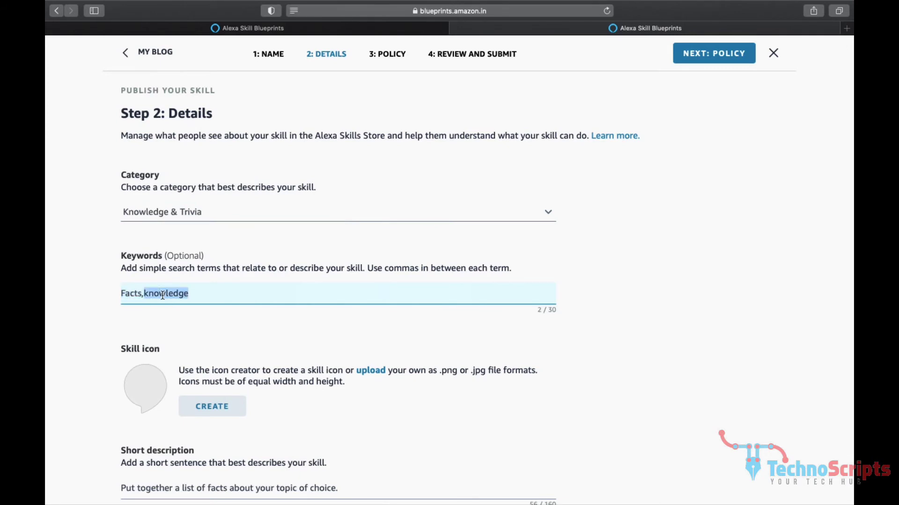
click(299, 365)
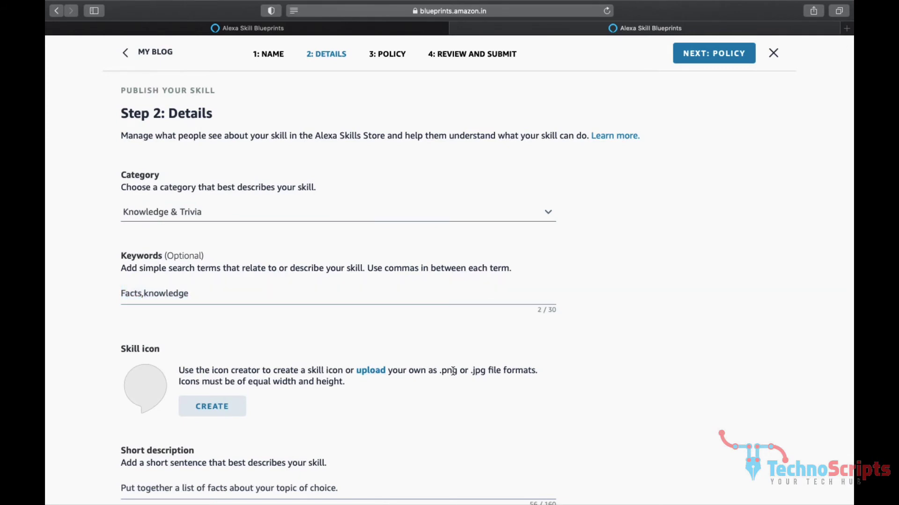
- Create a skill icon with the rocket symbol in the icon creator
click(233, 407)
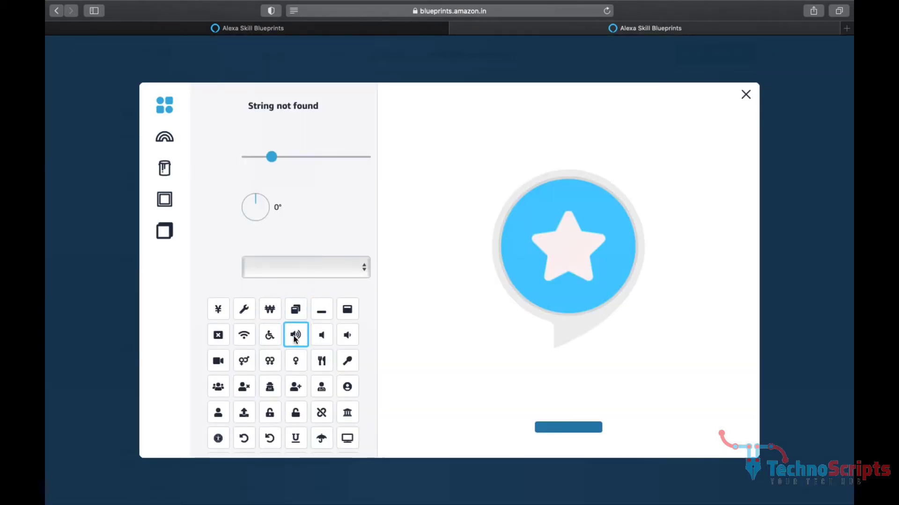
scroll(296, 336, down, 3)
scroll(296, 339, down, 3)
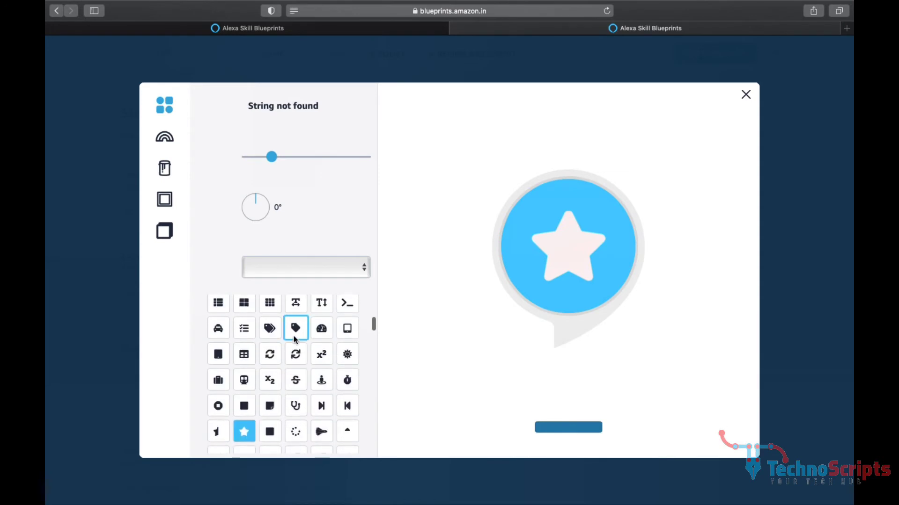
scroll(294, 336, down, 1)
scroll(294, 339, down, 1)
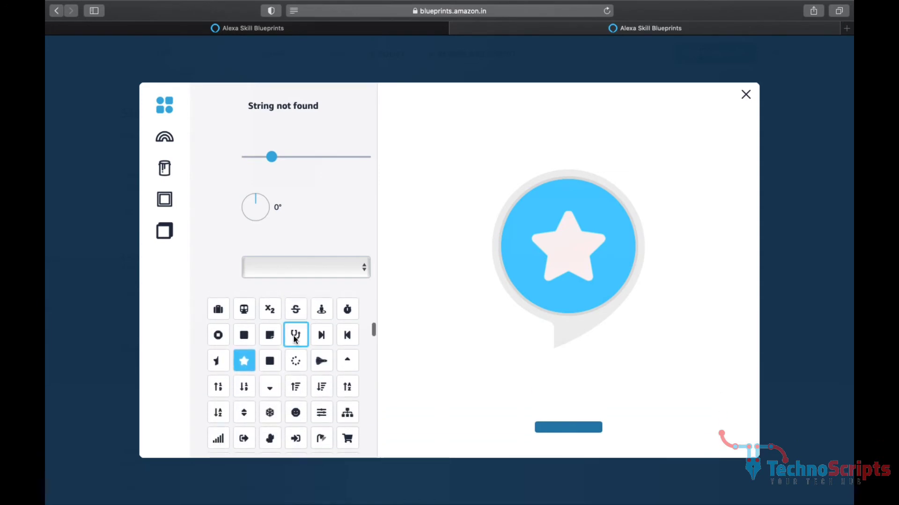
scroll(294, 339, down, 2)
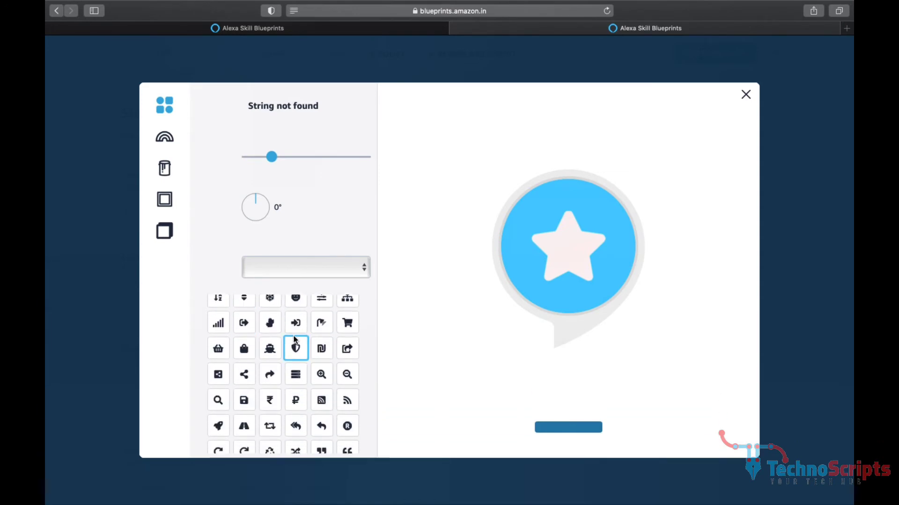
scroll(294, 335, down, 1)
click(221, 400)
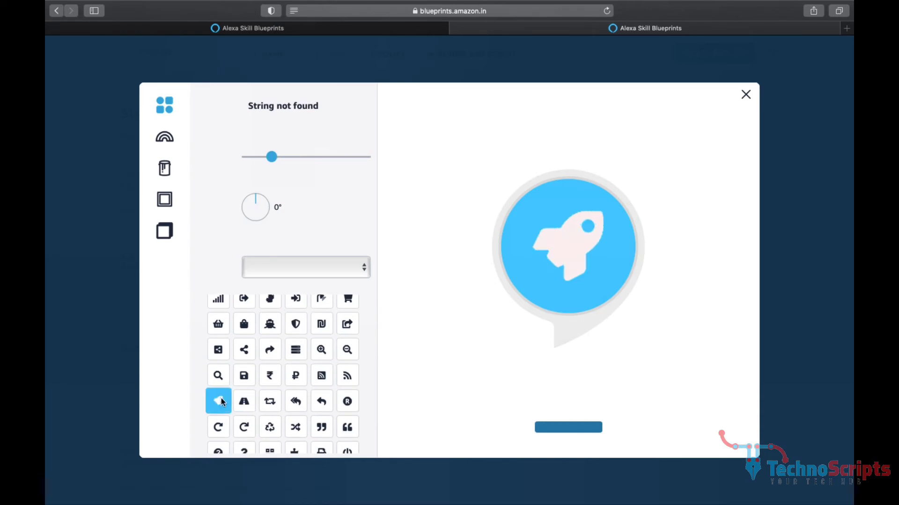
click(272, 263)
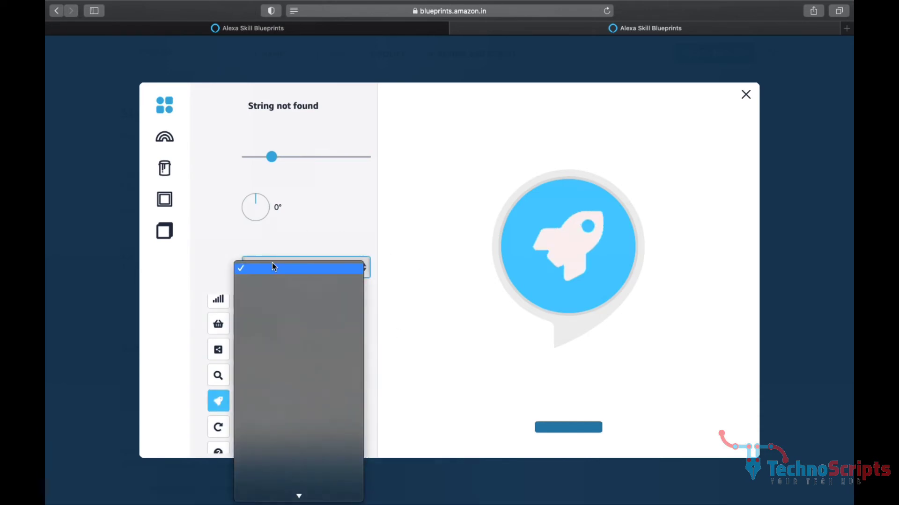
click(325, 262)
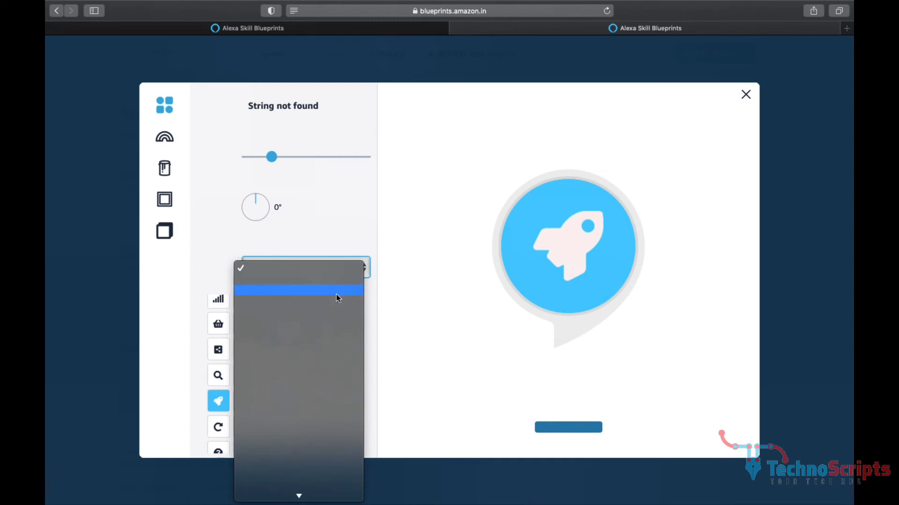
scroll(336, 294, down, 3)
click(367, 205)
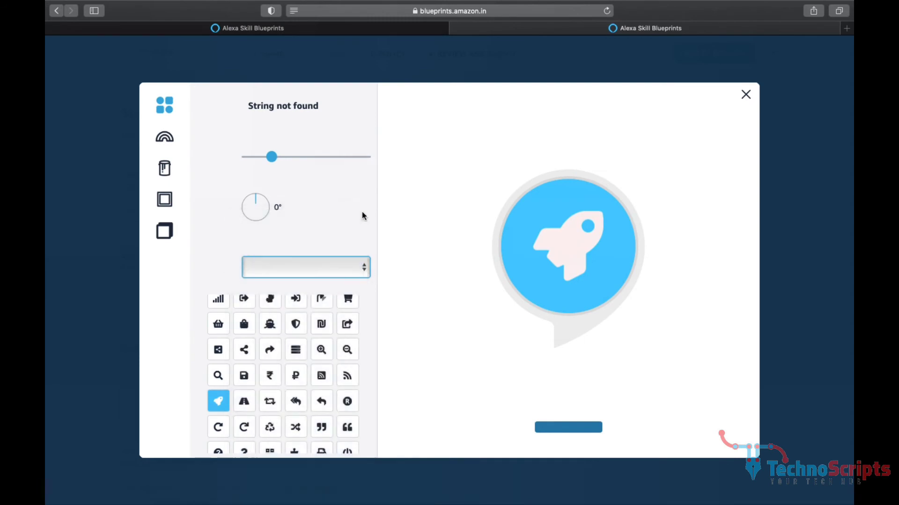
click(365, 267)
click(362, 268)
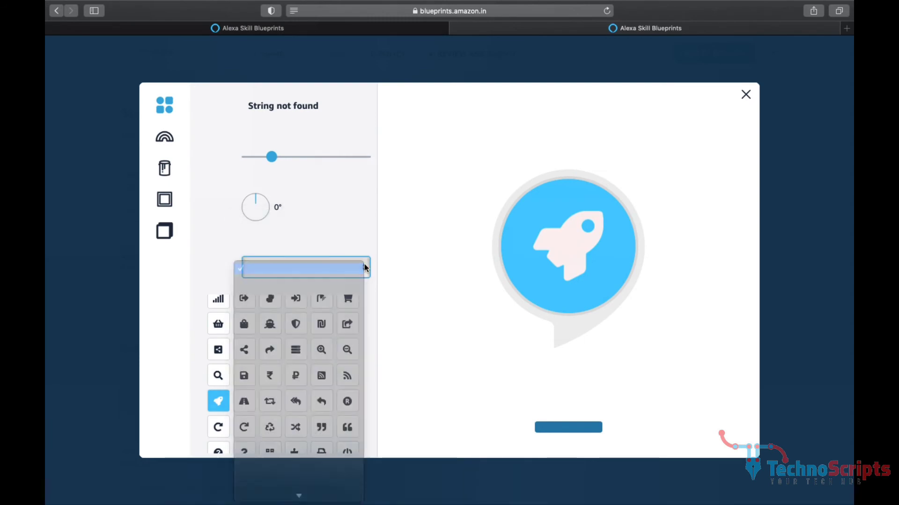
- Color the rocket symbol red (hex D72C17) and save the skill icon
click(167, 141)
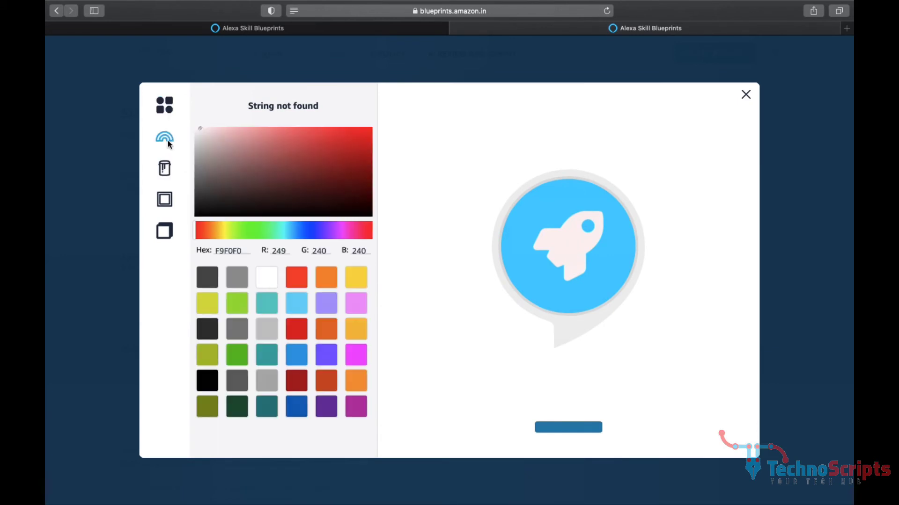
click(208, 231)
drag(208, 231, 197, 231)
click(354, 141)
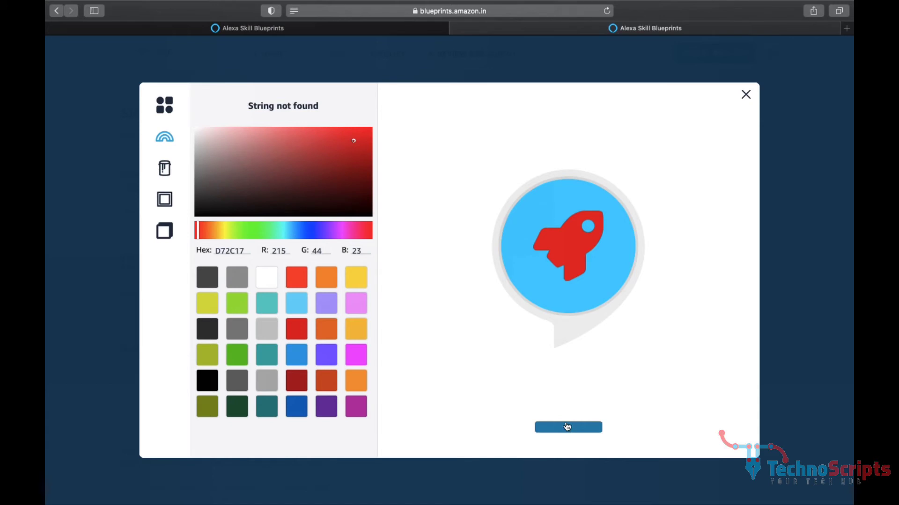
click(170, 109)
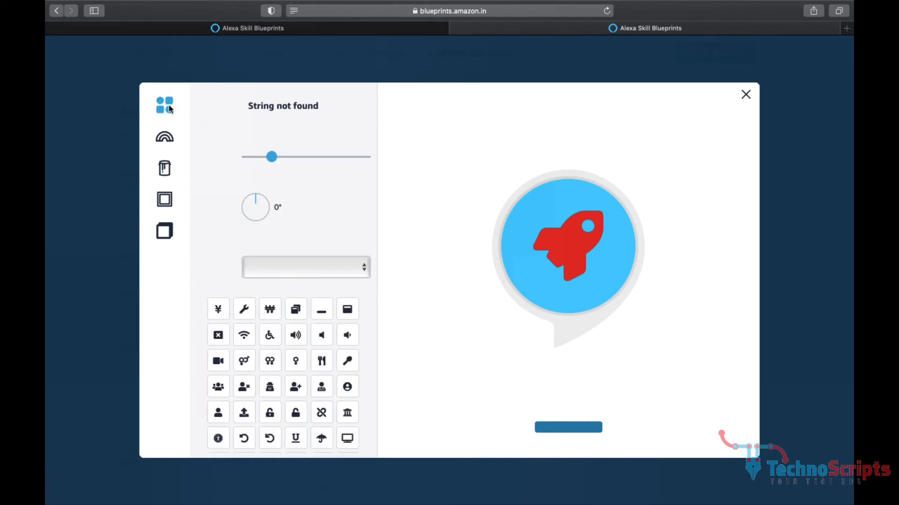
click(554, 430)
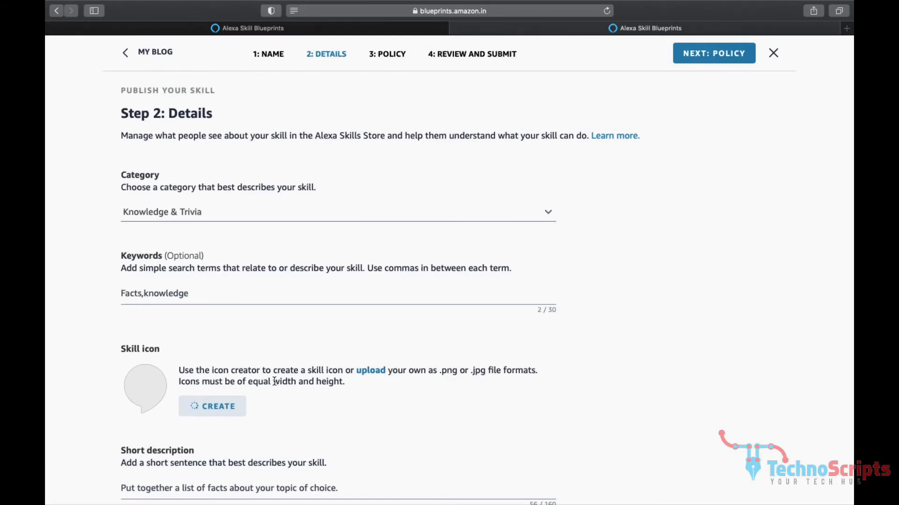
- Review the short and detailed descriptions, keep them as they are, and continue to the Policy stage
scroll(275, 382, down, 5)
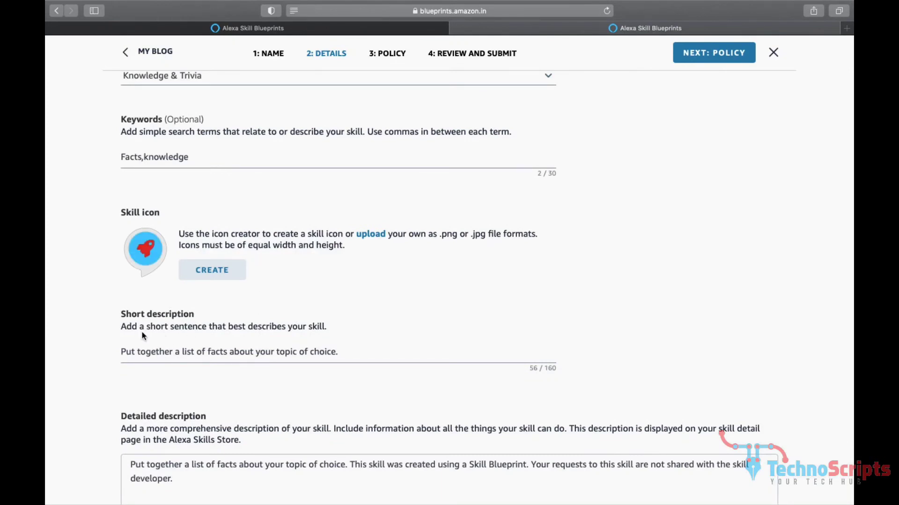
triple_click(161, 353)
click(388, 336)
scroll(387, 335, down, 4)
triple_click(313, 376)
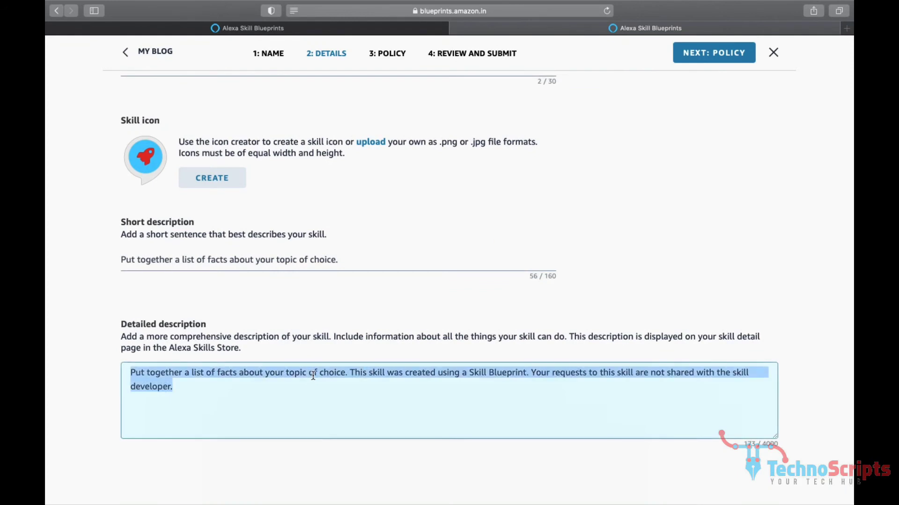
click(313, 376)
scroll(498, 409, up, 8)
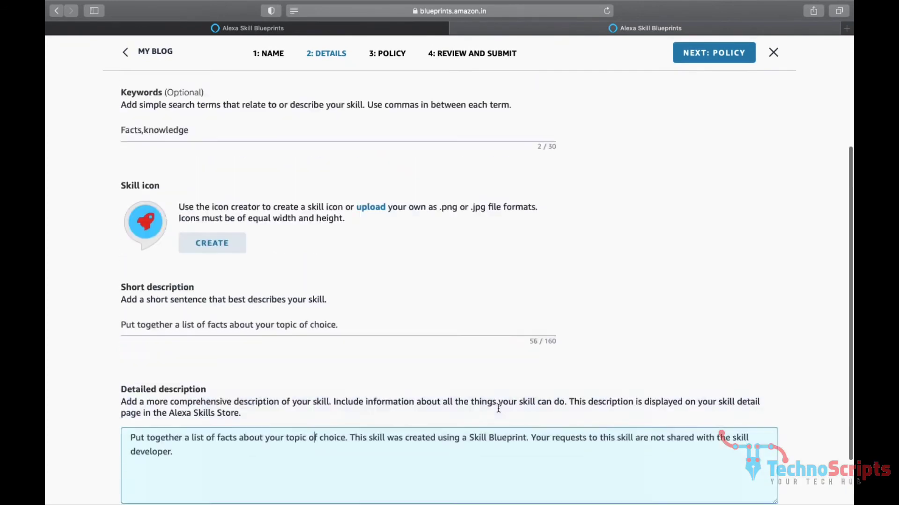
scroll(497, 408, up, 2)
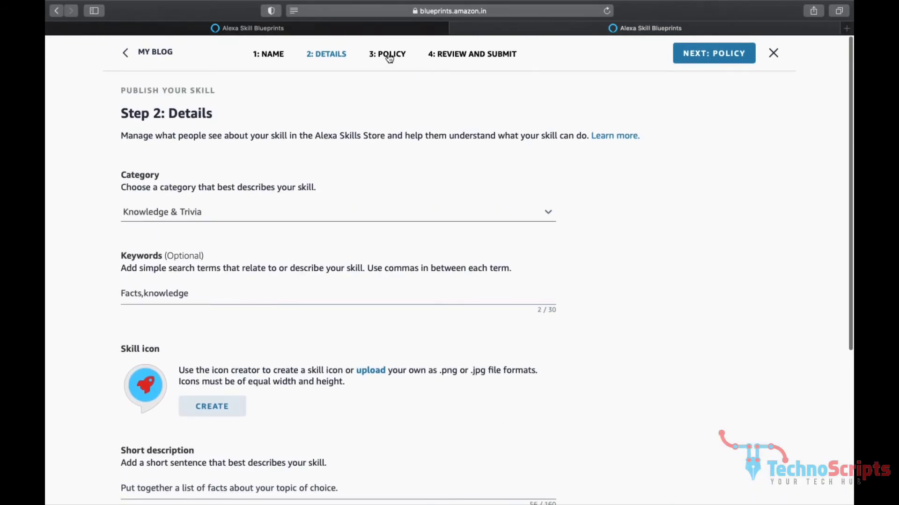
click(697, 55)
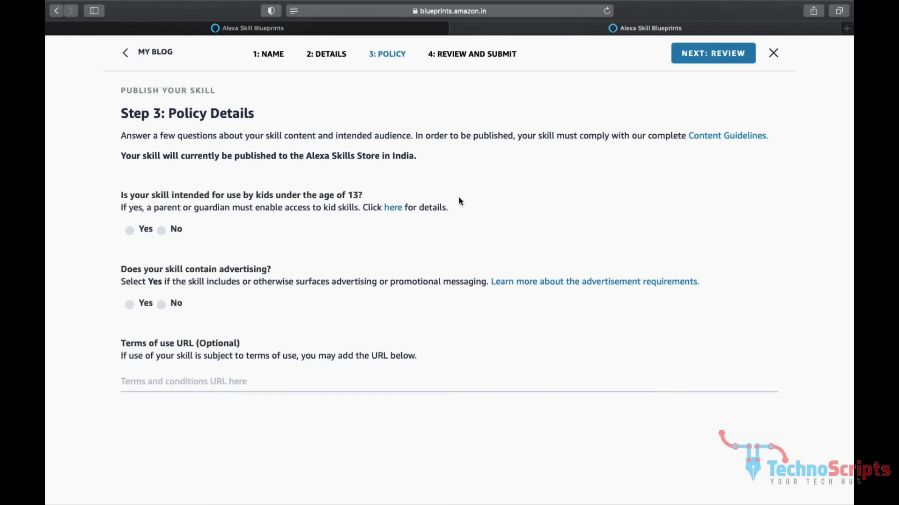
- Try marking the skill as intended for kids under 13 and examine the skill categories offered for kids
triple_click(253, 157)
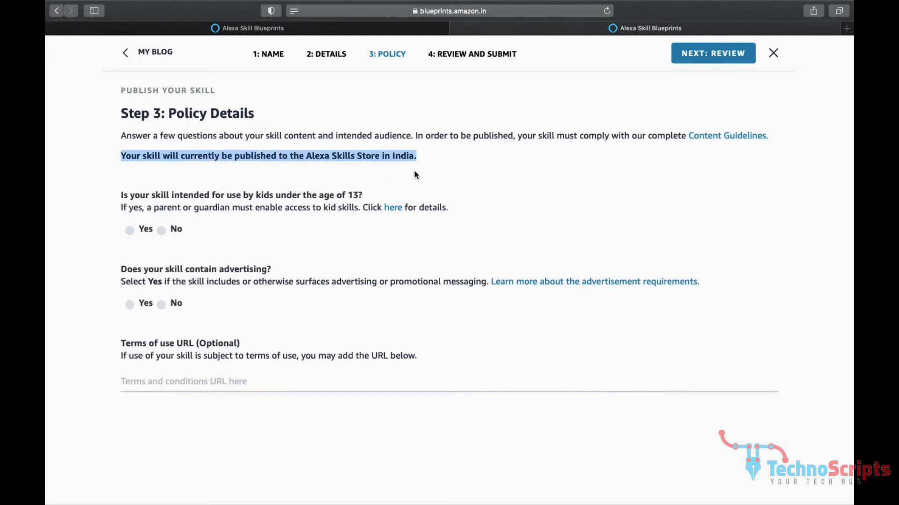
click(407, 157)
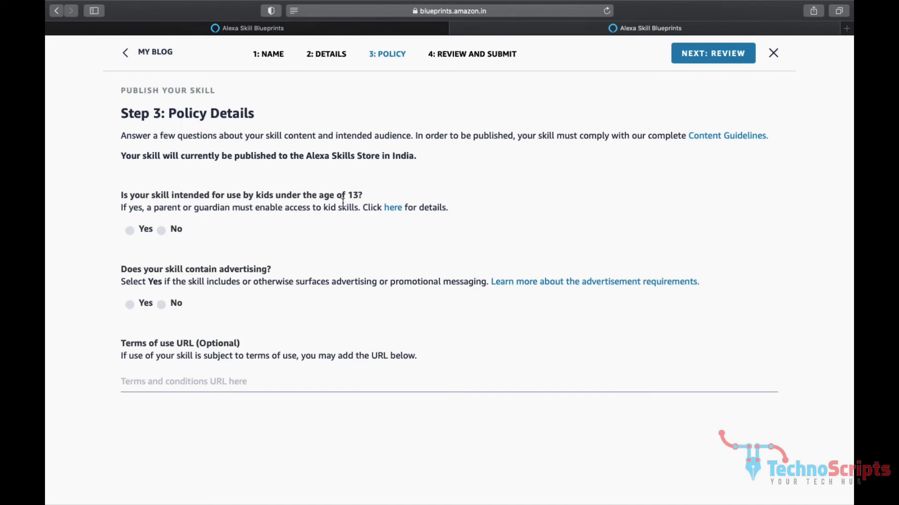
click(133, 231)
click(147, 298)
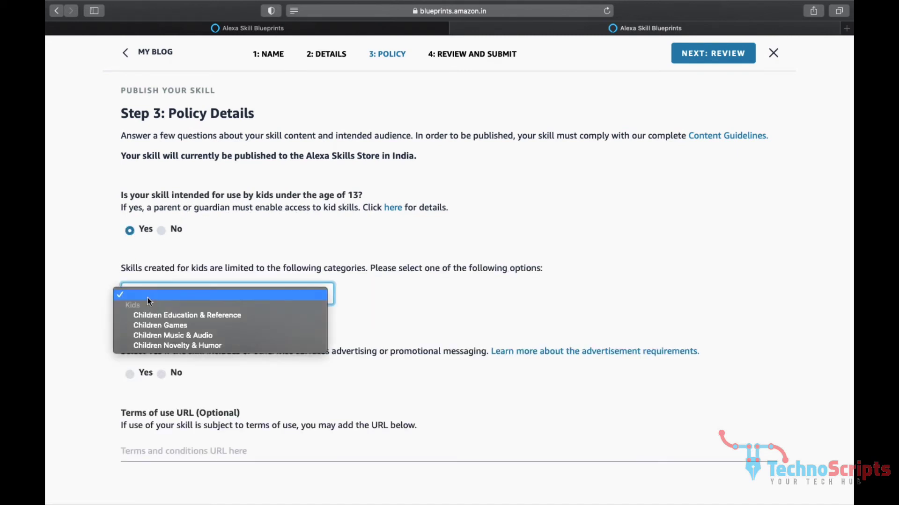
click(162, 229)
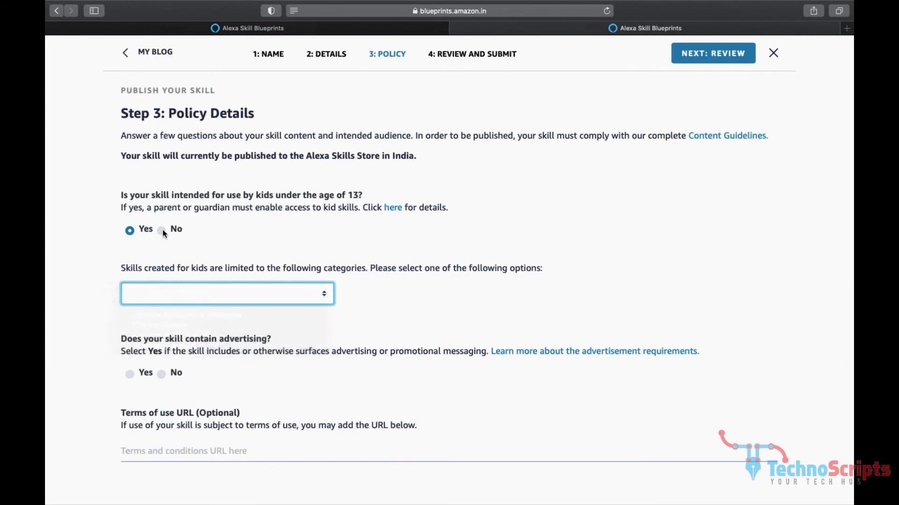
- Answer No to the kids-under-13 and advertising questions, leave the terms of use URL empty, and continue to the review stage
click(162, 229)
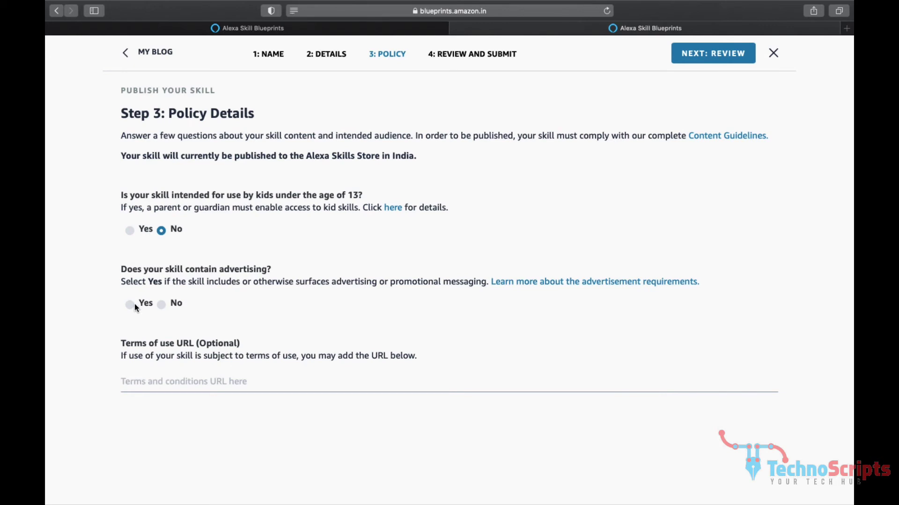
click(164, 306)
click(193, 375)
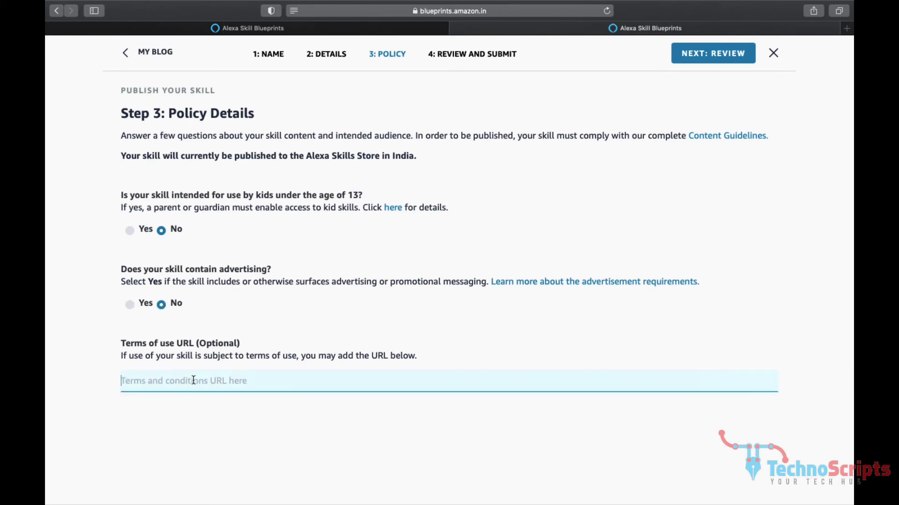
click(355, 333)
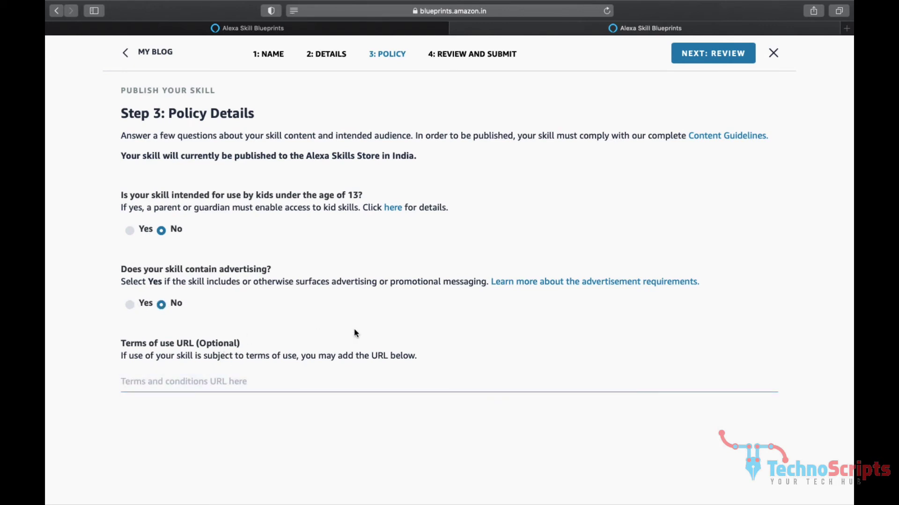
click(696, 52)
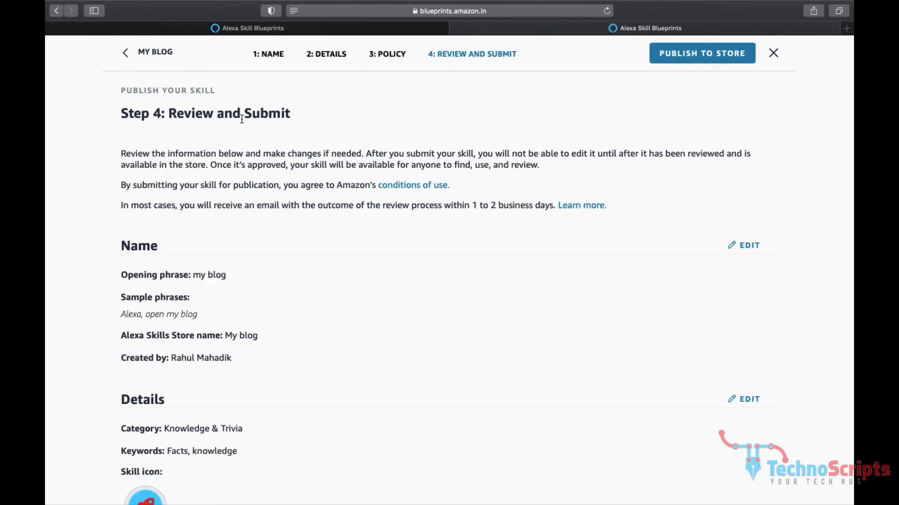
- Review the skill's name, details and policy summary, and submit it for publication to the store
scroll(289, 318, down, 2)
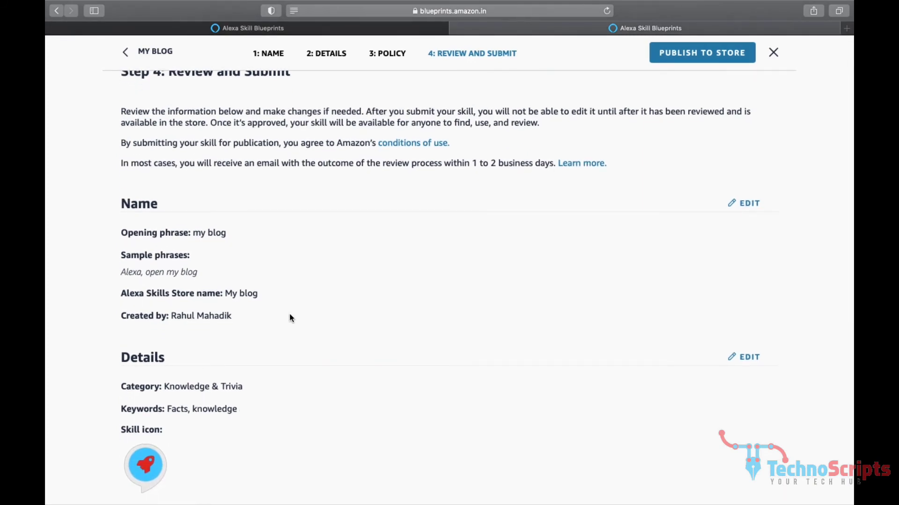
triple_click(153, 274)
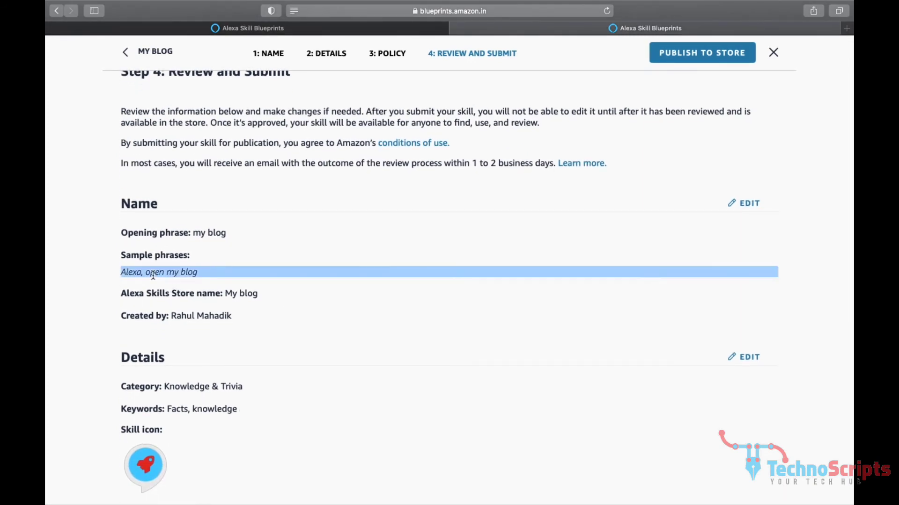
click(247, 276)
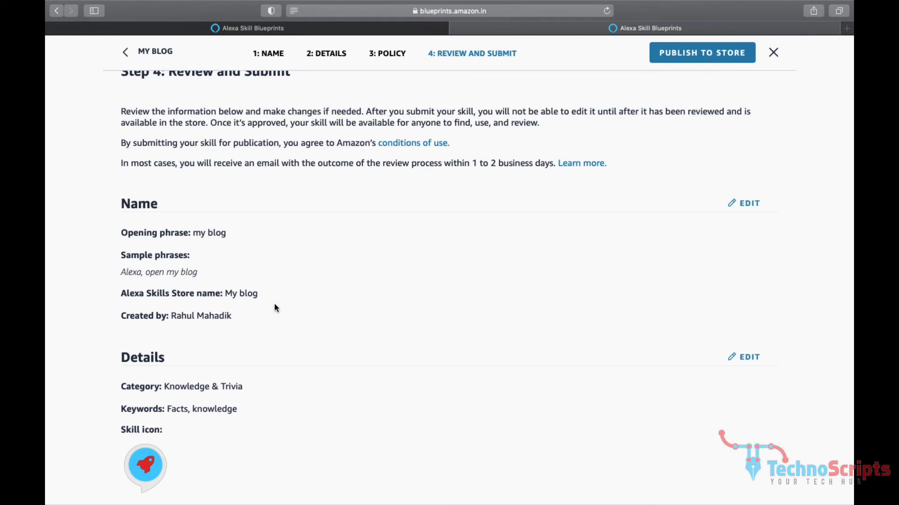
scroll(275, 305, down, 5)
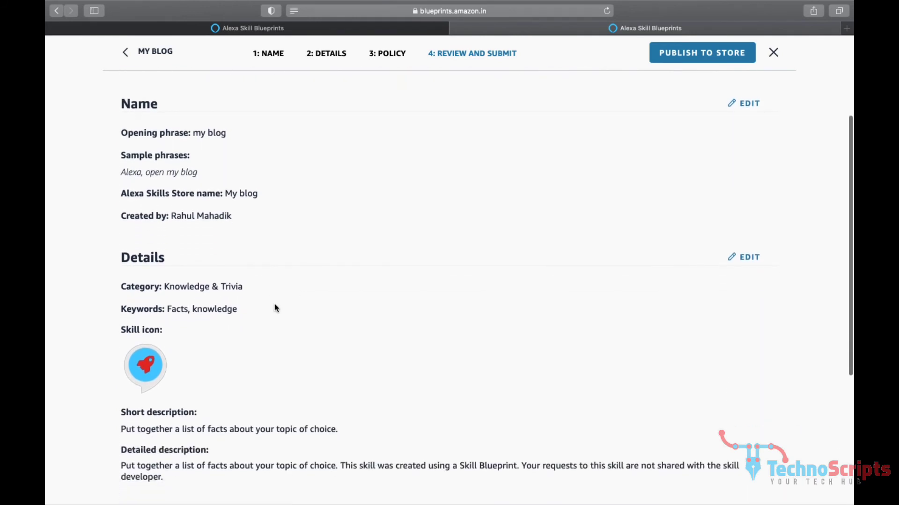
scroll(274, 307, down, 7)
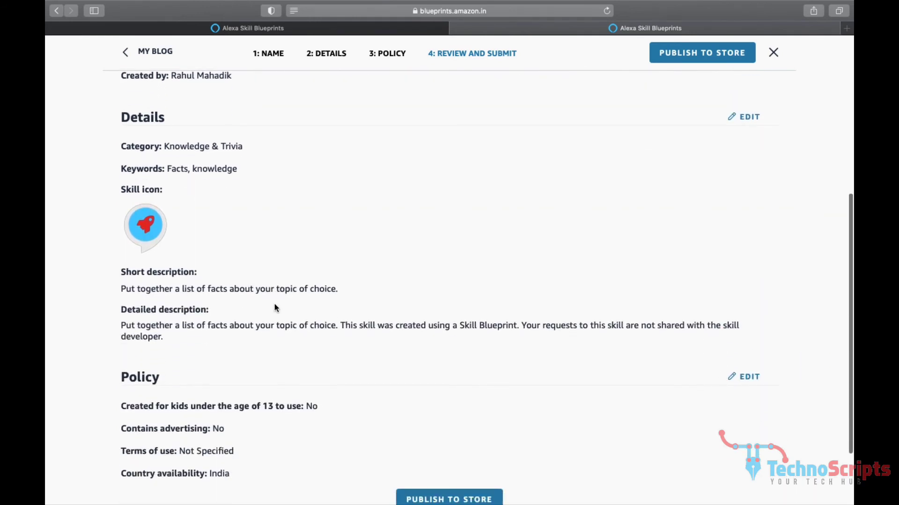
scroll(274, 308, down, 4)
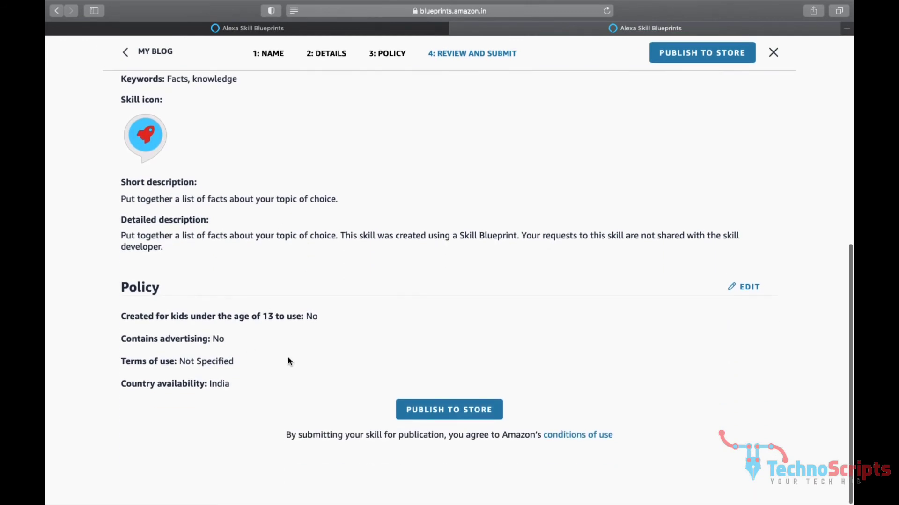
click(438, 417)
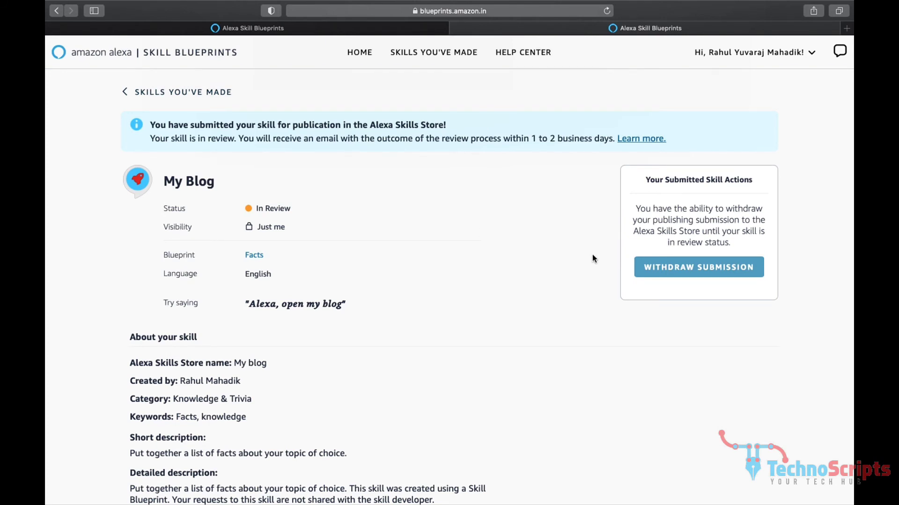
- Open the details of the public Pune Facts skill from the list of created skills
mouse_move(668, 275)
click(445, 55)
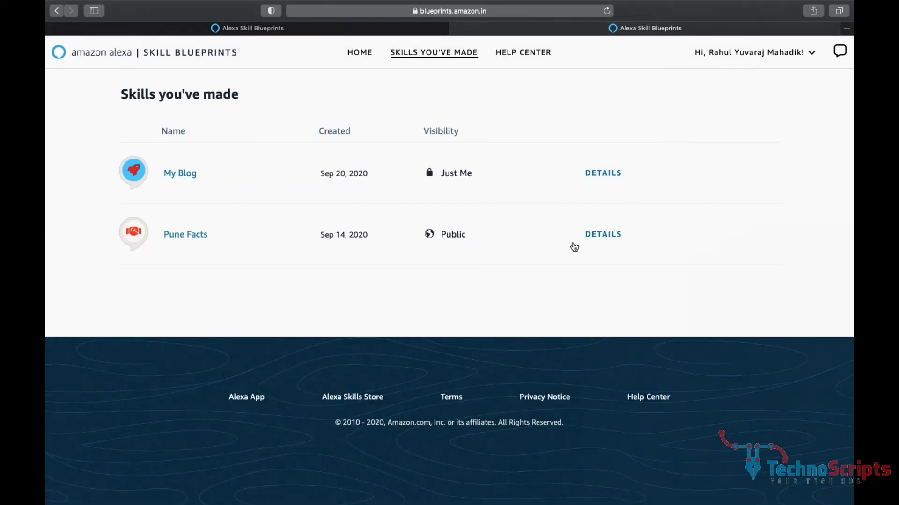
click(609, 241)
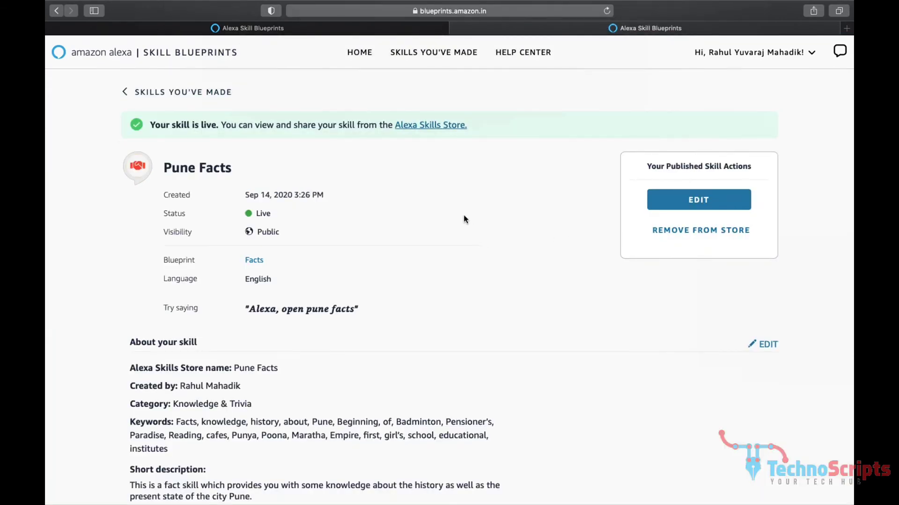
- Examine the Pune Facts skill's status, visibility, creation date, opening phrase, keywords and descriptions
double_click(264, 213)
double_click(268, 231)
click(295, 194)
triple_click(271, 309)
click(401, 312)
scroll(377, 356, down, 5)
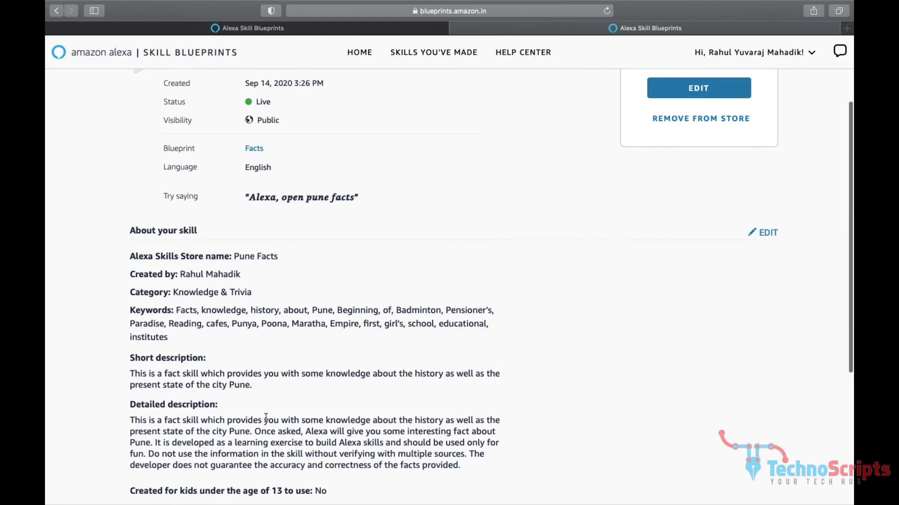
scroll(265, 417, down, 3)
scroll(266, 416, up, 6)
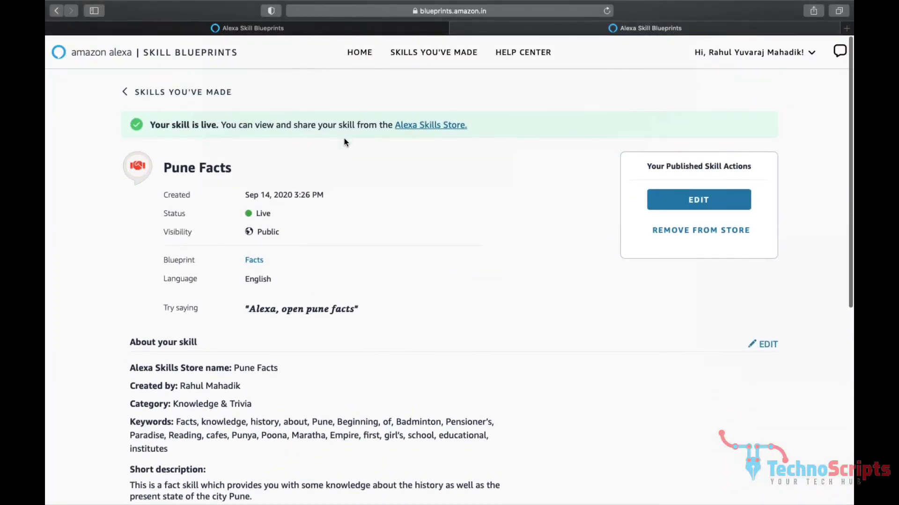
- View Pune Facts in the Alexa Skills Store, dismiss the website support notice, and examine its description and customer reviews
click(423, 126)
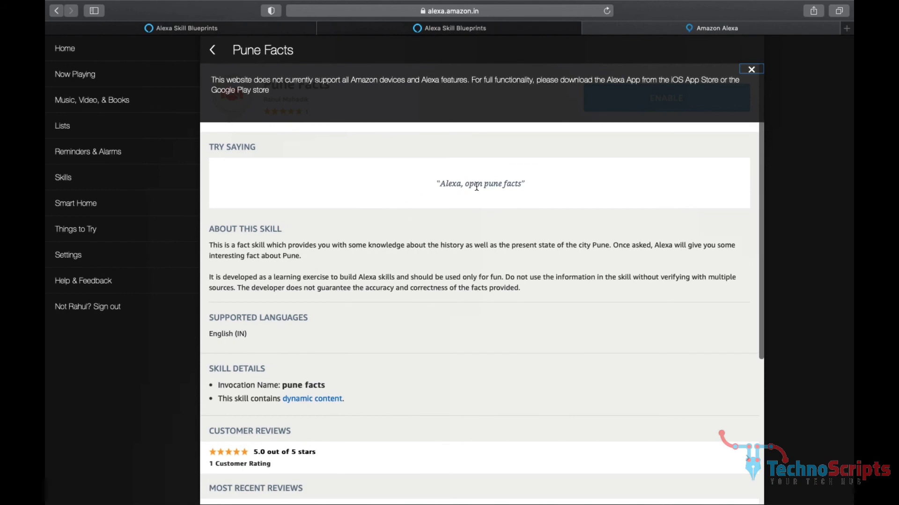
scroll(476, 186, down, 4)
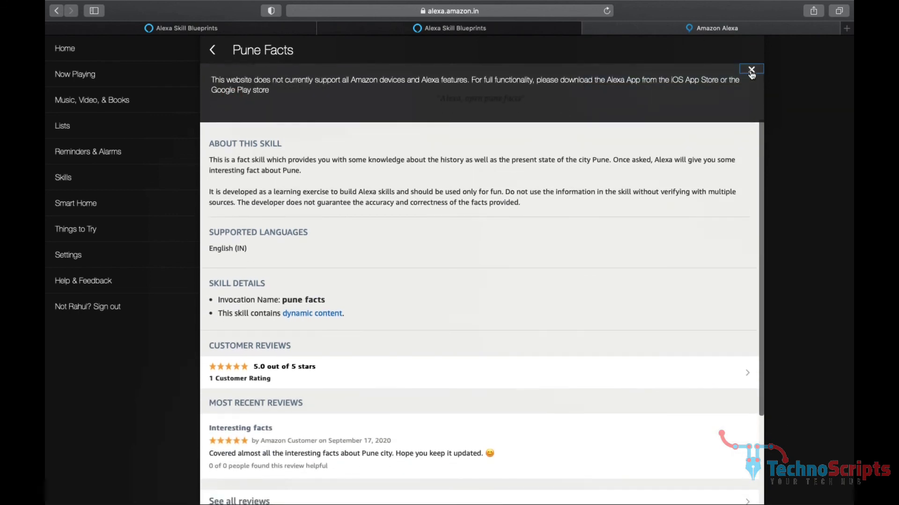
click(750, 70)
scroll(286, 117, up, 4)
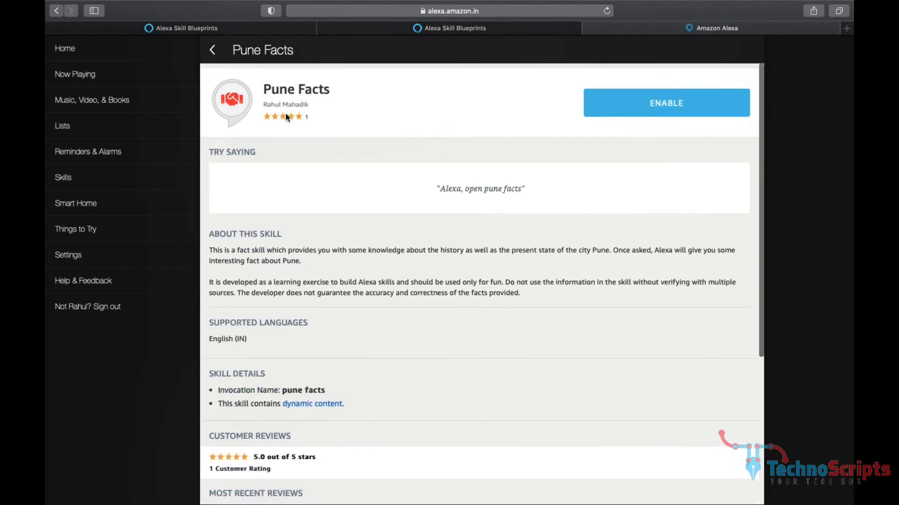